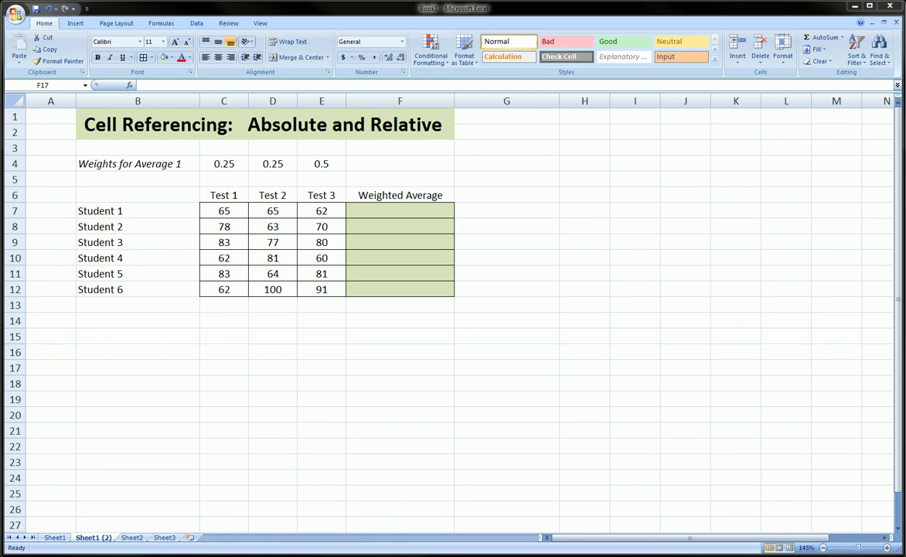
{"action": "left_click", "coordinate": [380, 213]}
{"action": "left_click", "coordinate": [382, 226]}
{"action": "left_click", "coordinate": [383, 245]}
{"action": "left_click", "coordinate": [385, 260]}
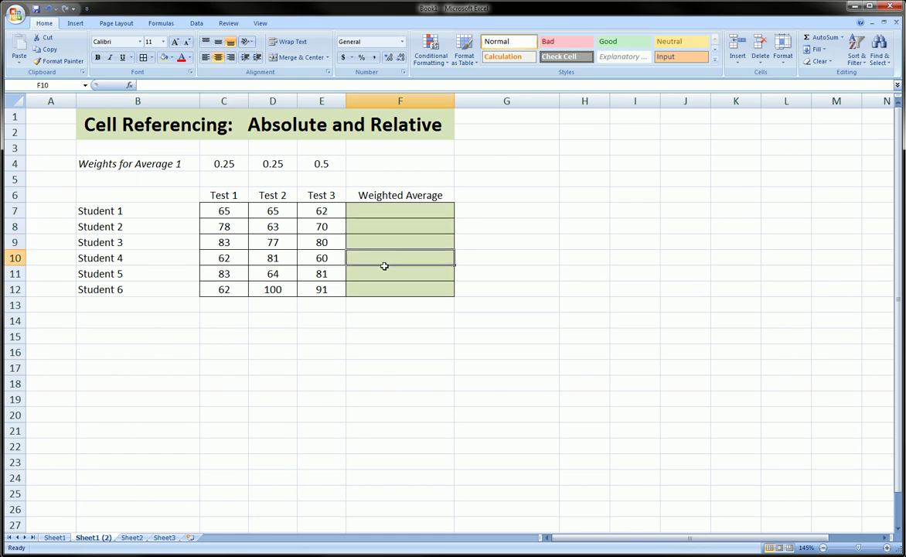
{"action": "left_click", "coordinate": [387, 277]}
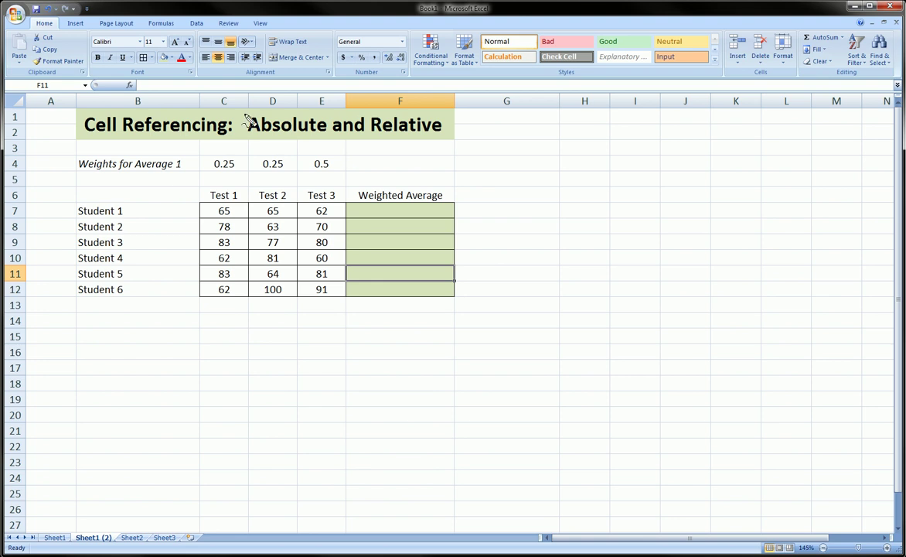
{"action": "mouse_move", "coordinate": [232, 115]}
{"action": "left_mouse_down"}
{"action": "mouse_move", "coordinate": [309, 107]}
{"action": "mouse_move", "coordinate": [225, 109]}
{"action": "left_mouse_up"}
{"action": "mouse_move", "coordinate": [371, 129]}
{"action": "left_mouse_down"}
{"action": "mouse_move", "coordinate": [421, 106]}
{"action": "mouse_move", "coordinate": [437, 151]}
{"action": "mouse_move", "coordinate": [352, 108]}
{"action": "left_mouse_up"}
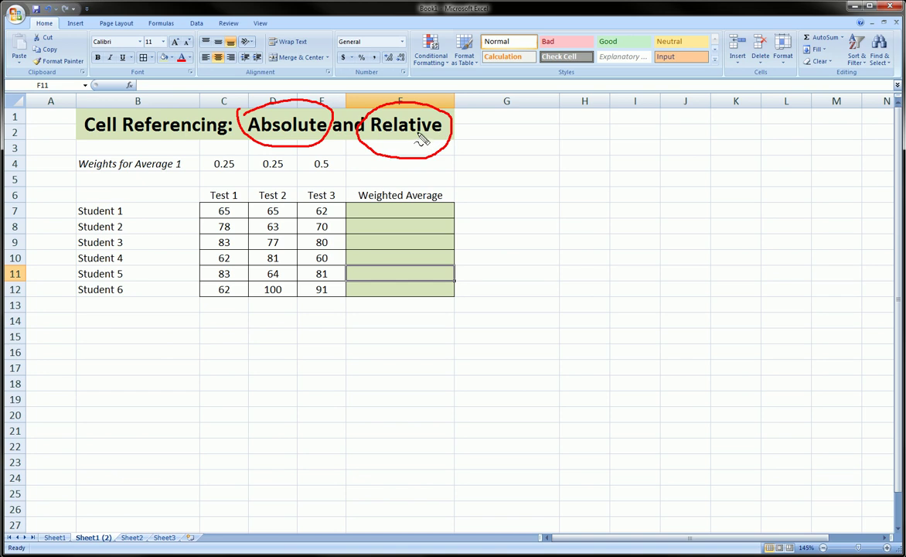
{"action": "key", "text": "Escape"}
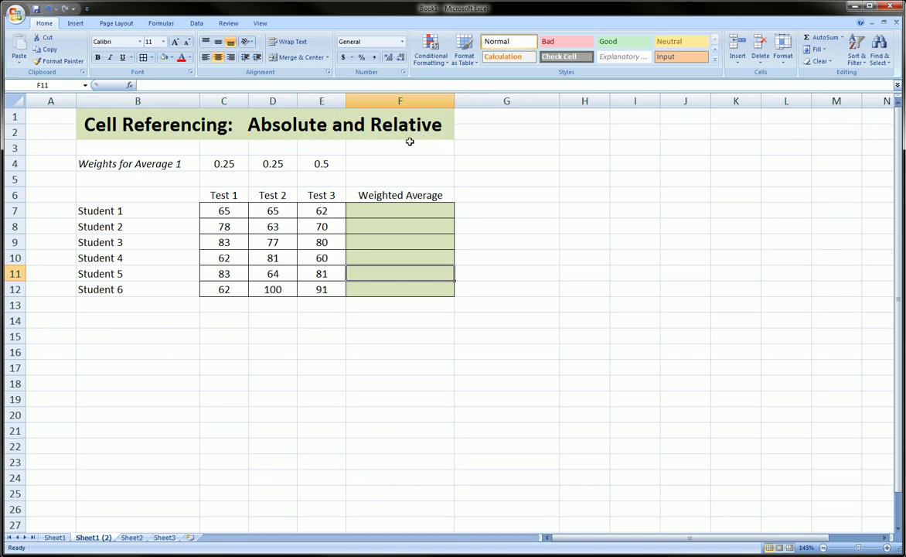
{"action": "left_click", "coordinate": [369, 211]}
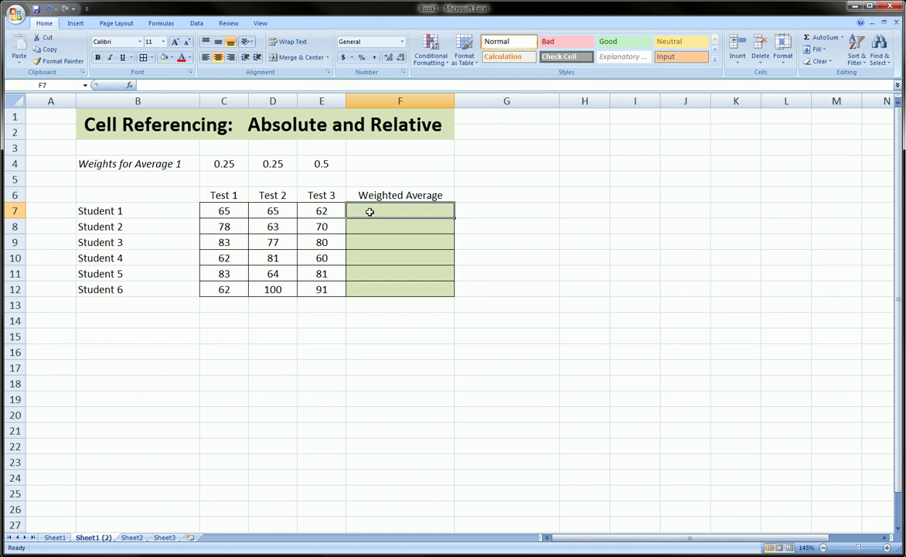
{"action": "type", "text": "="}
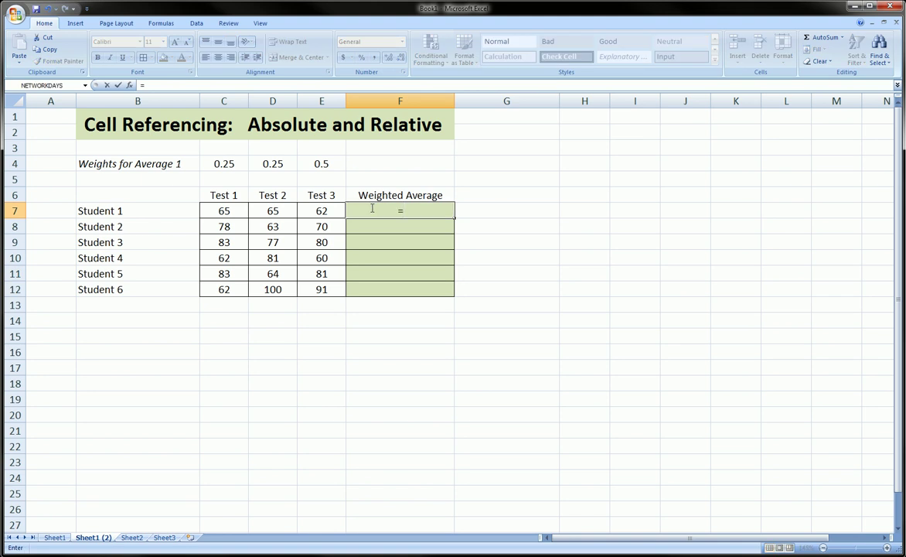
{"action": "key", "text": "Escape"}
{"action": "left_click", "coordinate": [99, 210]}
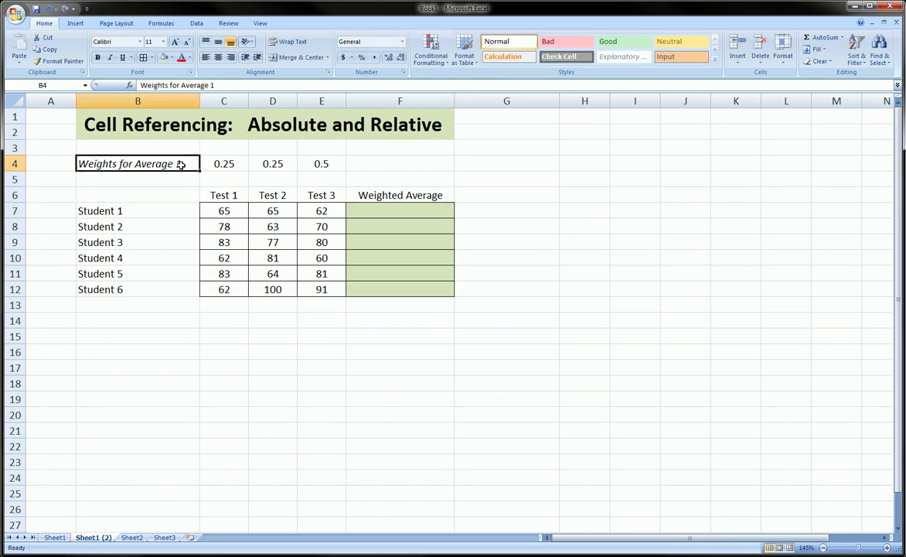
{"action": "left_click_drag", "start_coordinate": [180, 164], "coordinate": [313, 164]}
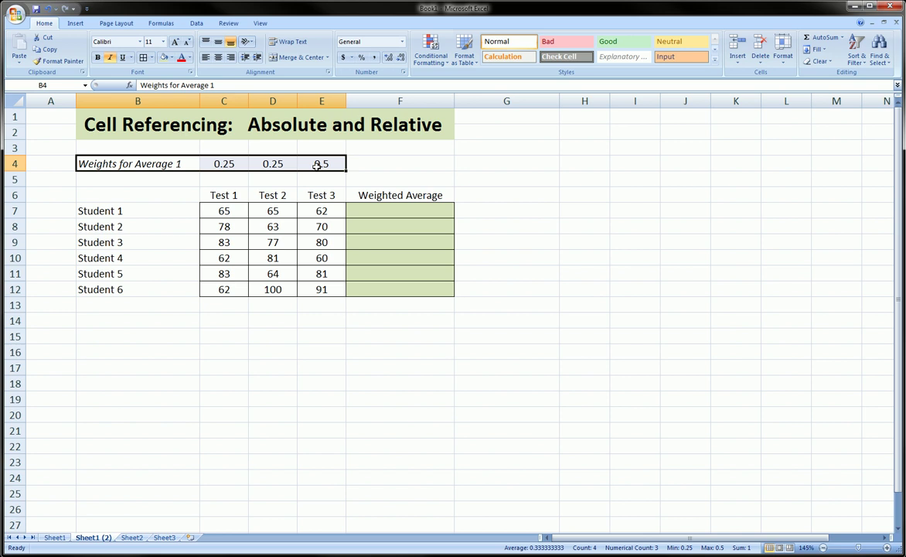
- Enter the weighted average formula =C7*C4+D7*D4+E7*E4 for Student 1 in cell F7
{"action": "left_click", "coordinate": [384, 212]}
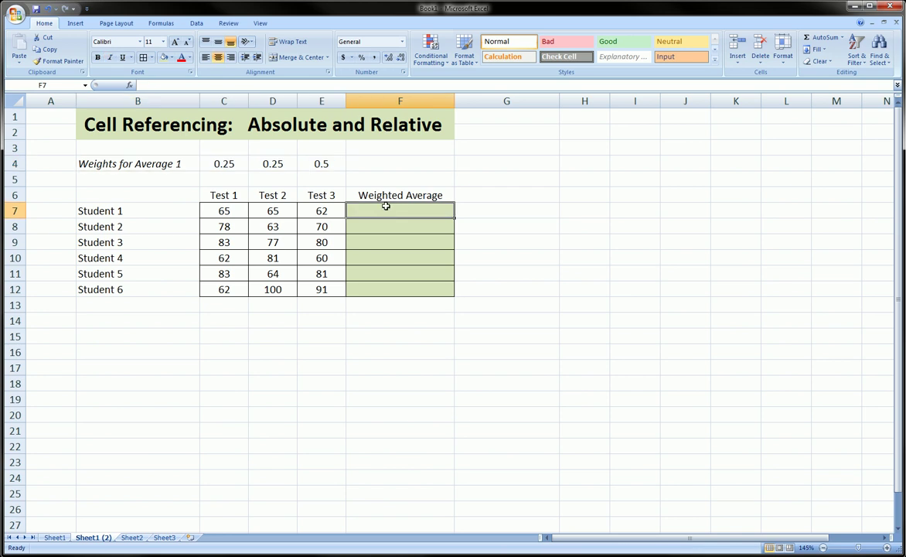
{"action": "type", "text": "="}
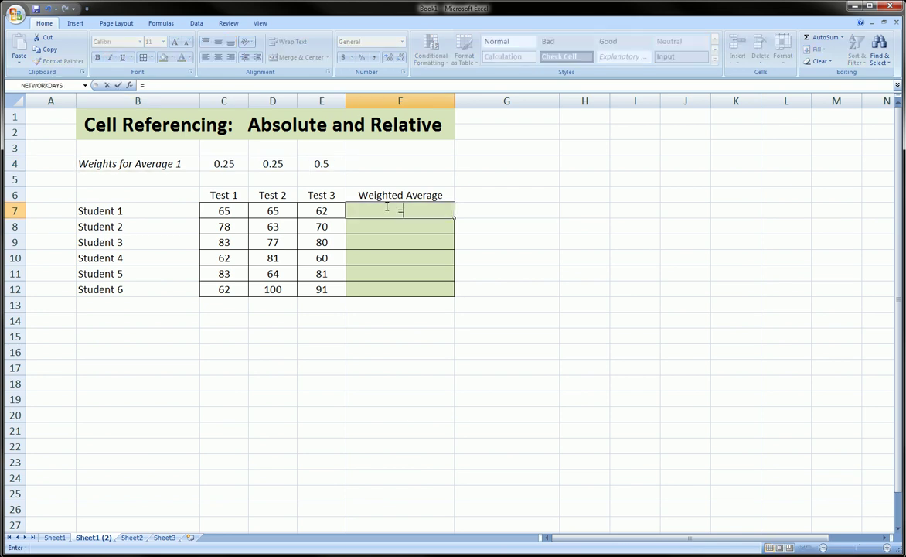
{"action": "left_click", "coordinate": [234, 212]}
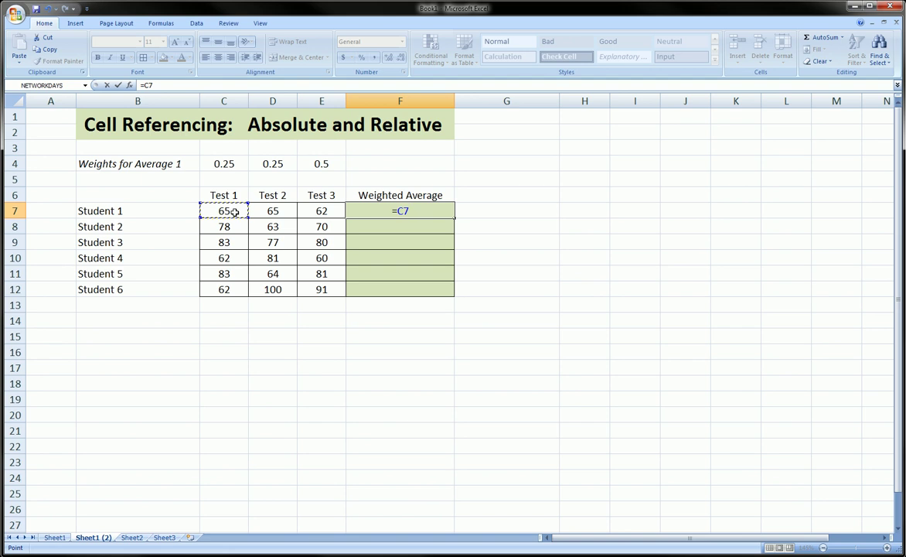
{"action": "type", "text": "*"}
{"action": "left_click", "coordinate": [232, 163]}
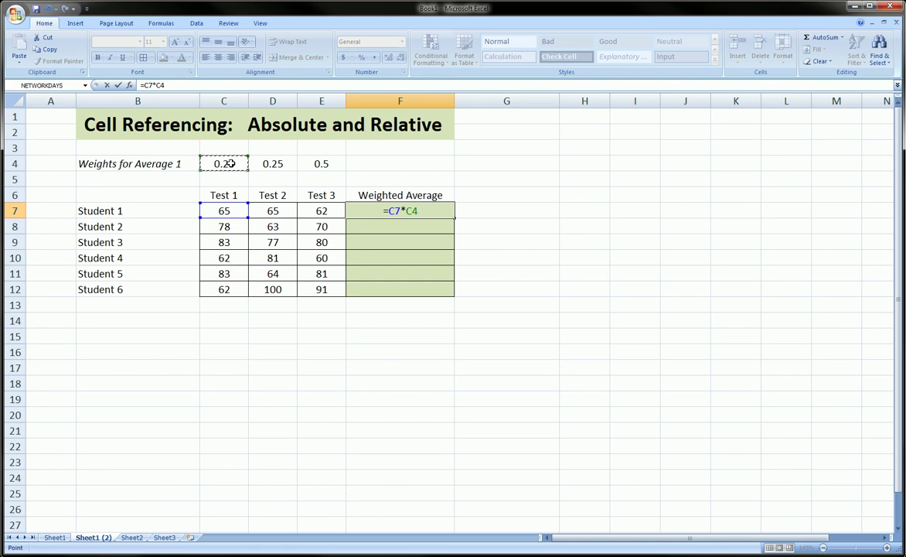
{"action": "type", "text": "+"}
{"action": "left_click", "coordinate": [277, 211]}
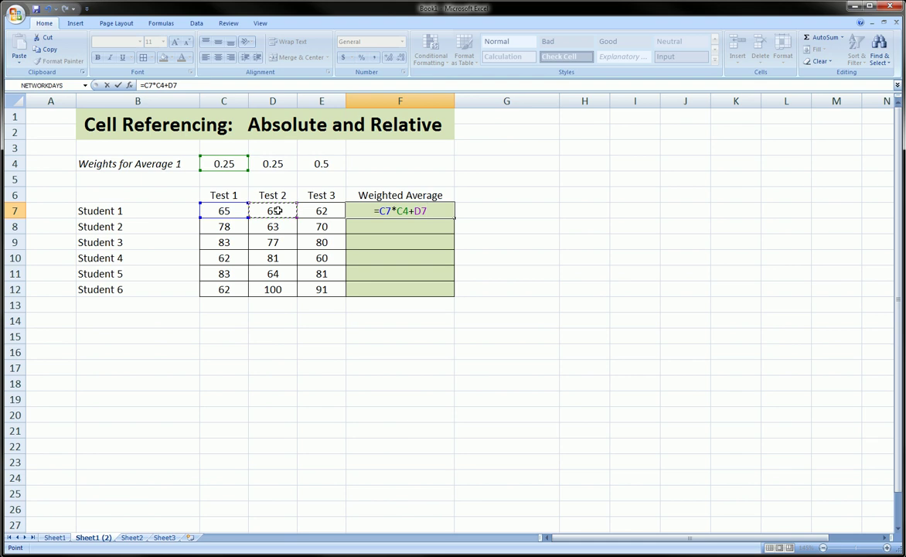
{"action": "type", "text": "*"}
{"action": "left_click", "coordinate": [277, 164]}
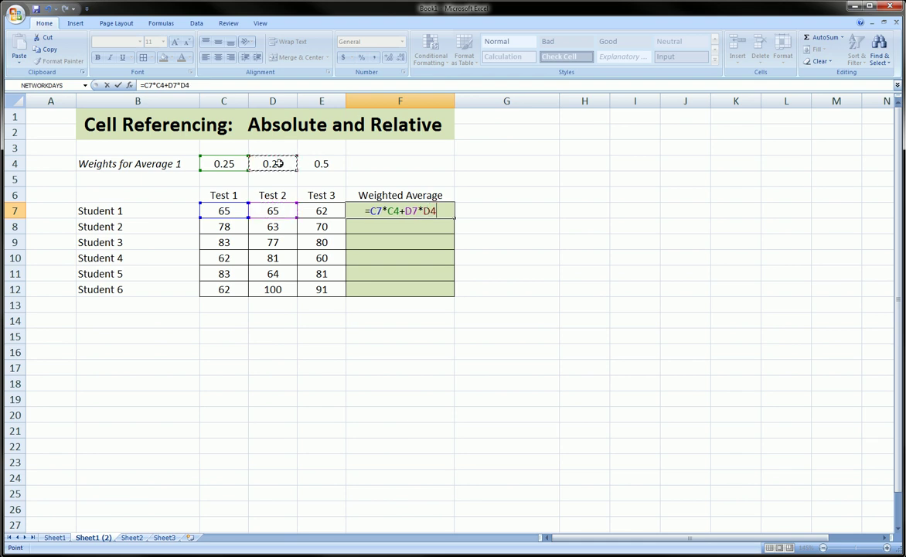
{"action": "type", "text": "+"}
{"action": "left_click", "coordinate": [321, 208]}
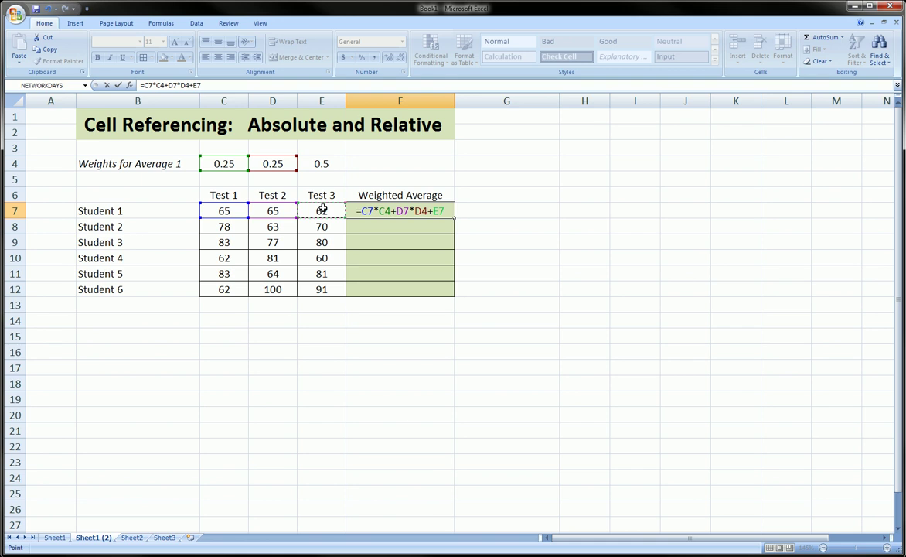
{"action": "type", "text": "*"}
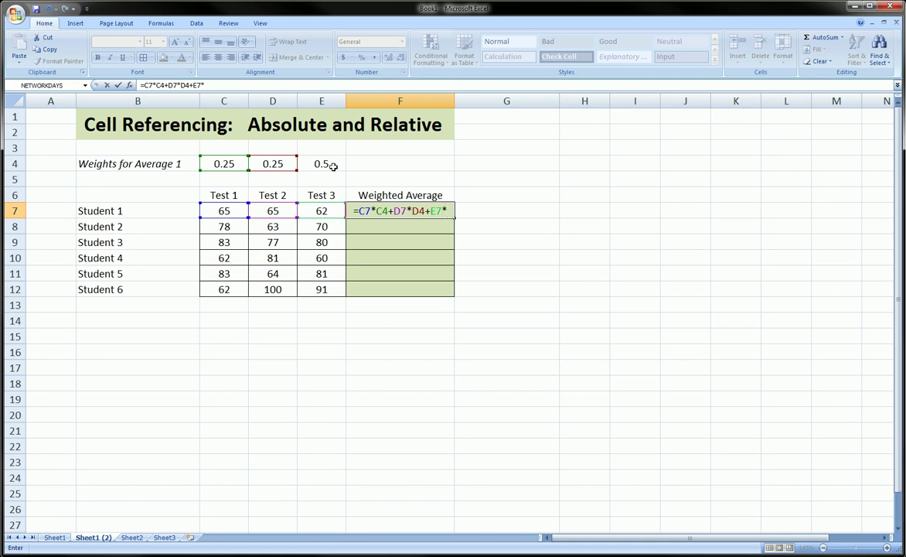
{"action": "left_click", "coordinate": [324, 164]}
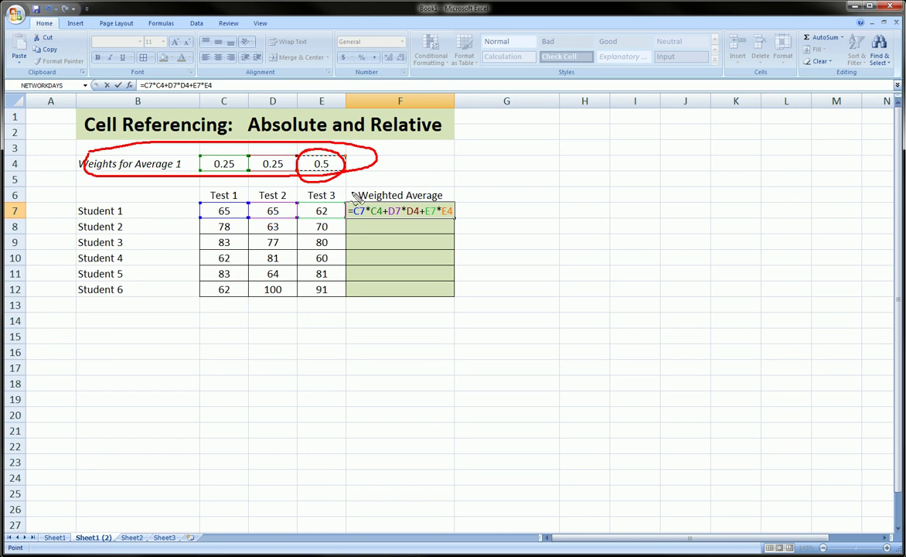
{"action": "mouse_move", "coordinate": [347, 195]}
{"action": "left_mouse_down"}
{"action": "mouse_move", "coordinate": [467, 203]}
{"action": "mouse_move", "coordinate": [390, 225]}
{"action": "mouse_move", "coordinate": [344, 207]}
{"action": "mouse_move", "coordinate": [352, 191]}
{"action": "left_mouse_up"}
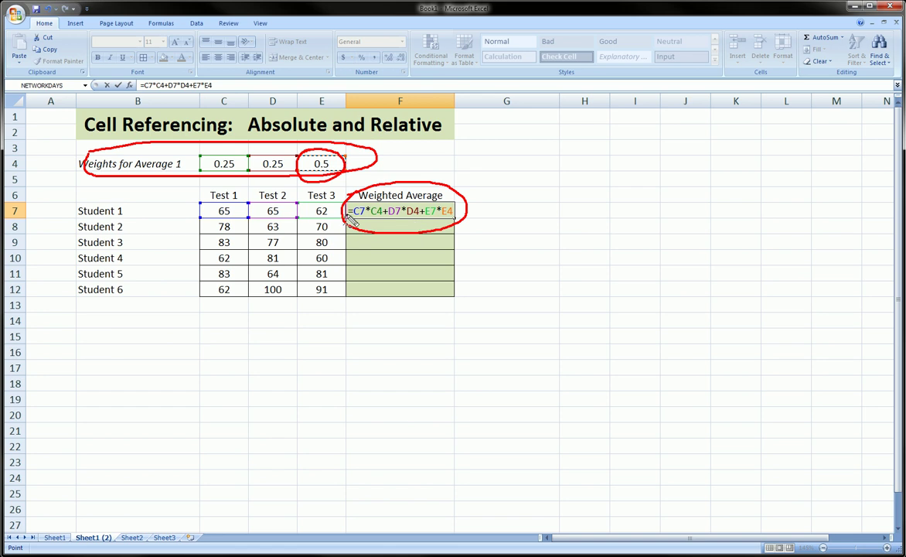
{"action": "left_click_drag", "start_coordinate": [317, 184], "coordinate": [332, 210]}
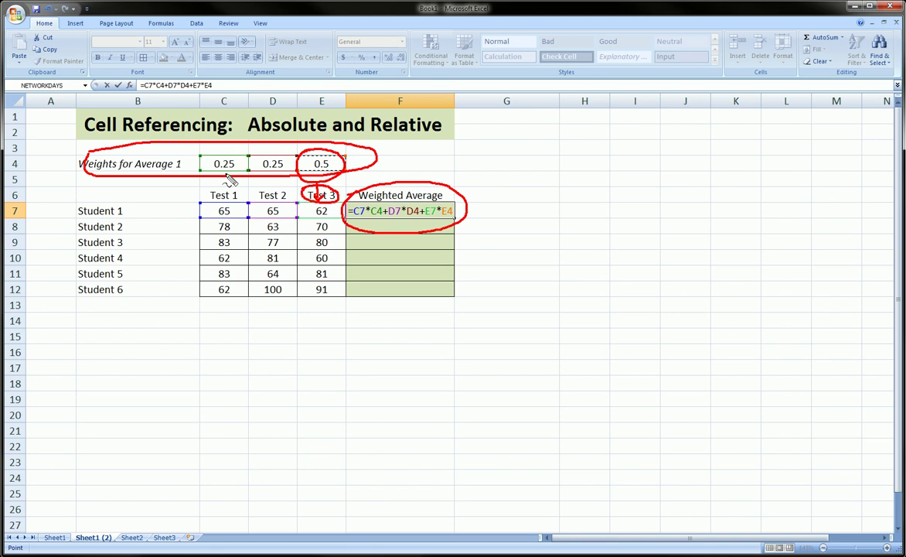
{"action": "mouse_move", "coordinate": [193, 153]}
{"action": "left_mouse_down"}
{"action": "mouse_move", "coordinate": [259, 144]}
{"action": "mouse_move", "coordinate": [303, 172]}
{"action": "mouse_move", "coordinate": [193, 172]}
{"action": "mouse_move", "coordinate": [224, 152]}
{"action": "left_mouse_up"}
{"action": "key", "text": "Escape"}
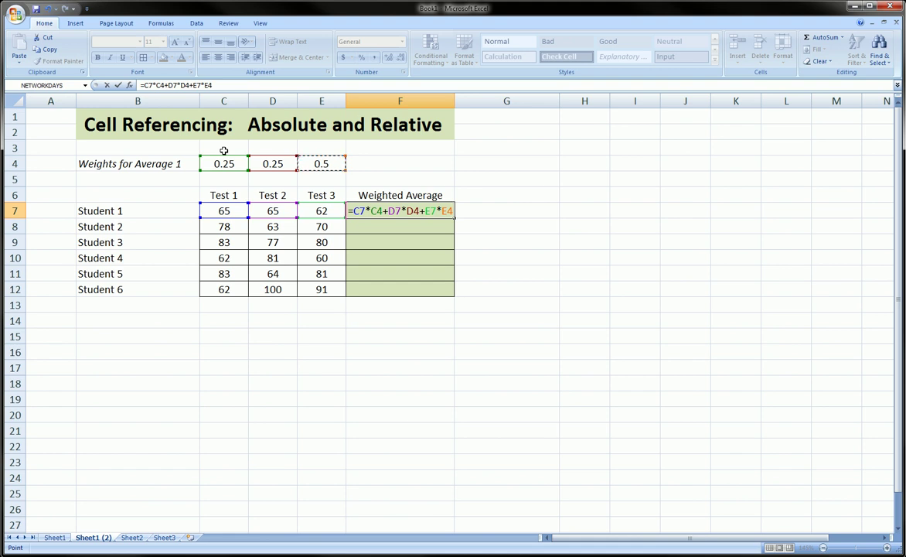
{"action": "key", "text": "Return"}
- Examine which score and weight cells Student 1's weighted average formula in F7 references
{"action": "left_click", "coordinate": [417, 208]}
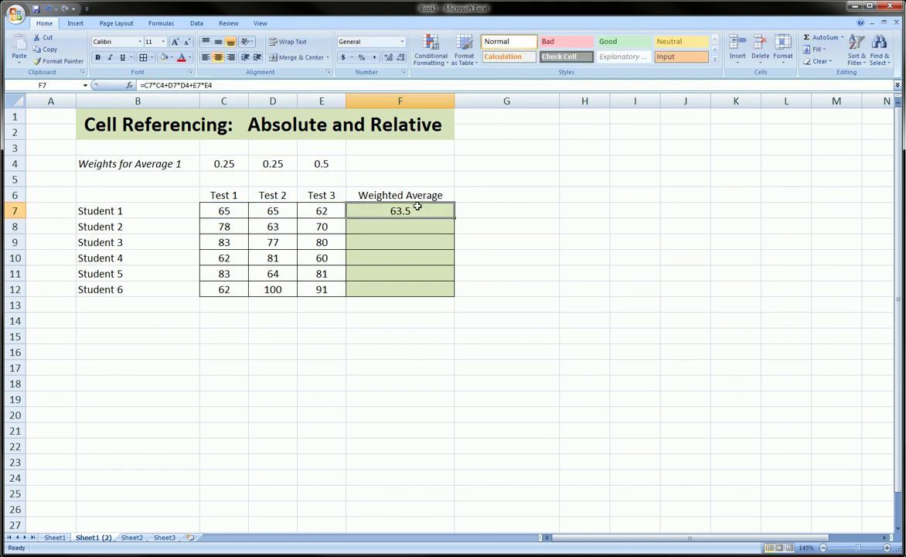
{"action": "left_click", "coordinate": [207, 87]}
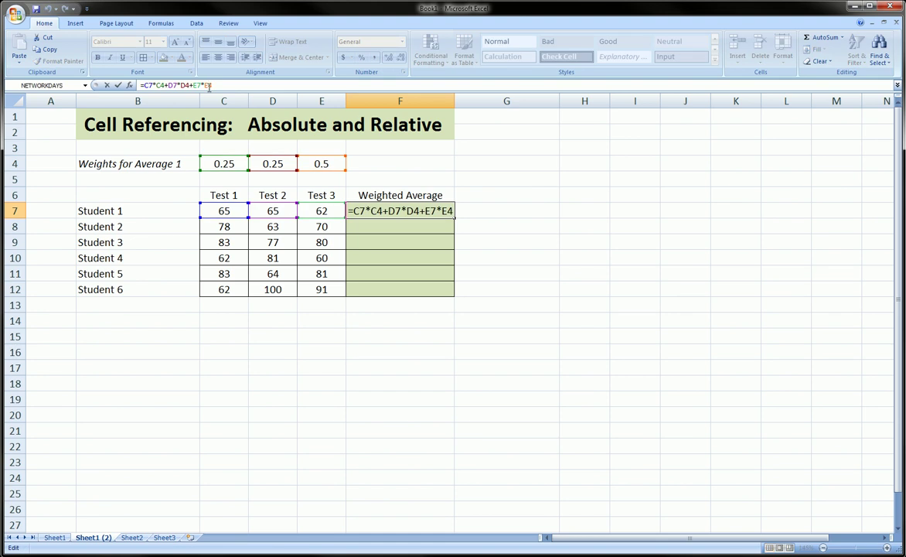
{"action": "key", "text": "Return"}
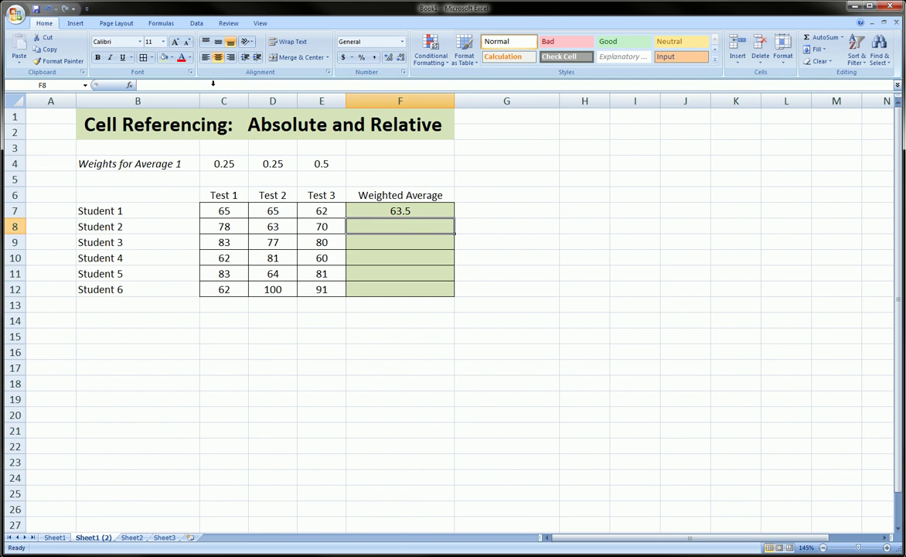
{"action": "mouse_move", "coordinate": [202, 149]}
{"action": "left_mouse_down"}
{"action": "mouse_move", "coordinate": [250, 155]}
{"action": "mouse_move", "coordinate": [303, 181]}
{"action": "mouse_move", "coordinate": [202, 165]}
{"action": "left_mouse_up"}
{"action": "key", "text": "Escape"}
{"action": "left_click", "coordinate": [144, 288]}
{"action": "left_click_drag", "start_coordinate": [150, 197], "coordinate": [152, 481]}
{"action": "left_click", "coordinate": [153, 456]}
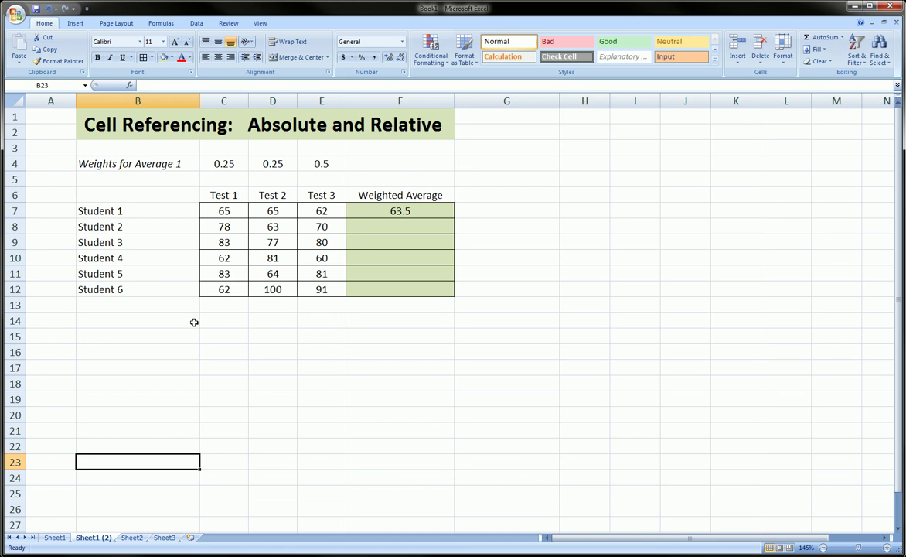
- Fill the weighted average formula from F7 down through F12 for the remaining students
{"action": "left_click", "coordinate": [365, 206]}
{"action": "left_click", "coordinate": [334, 226]}
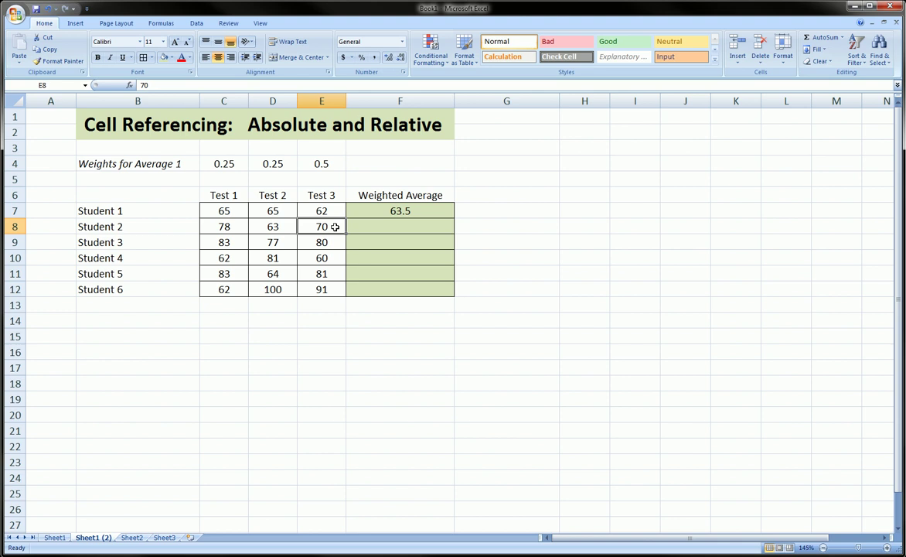
{"action": "left_click", "coordinate": [396, 211]}
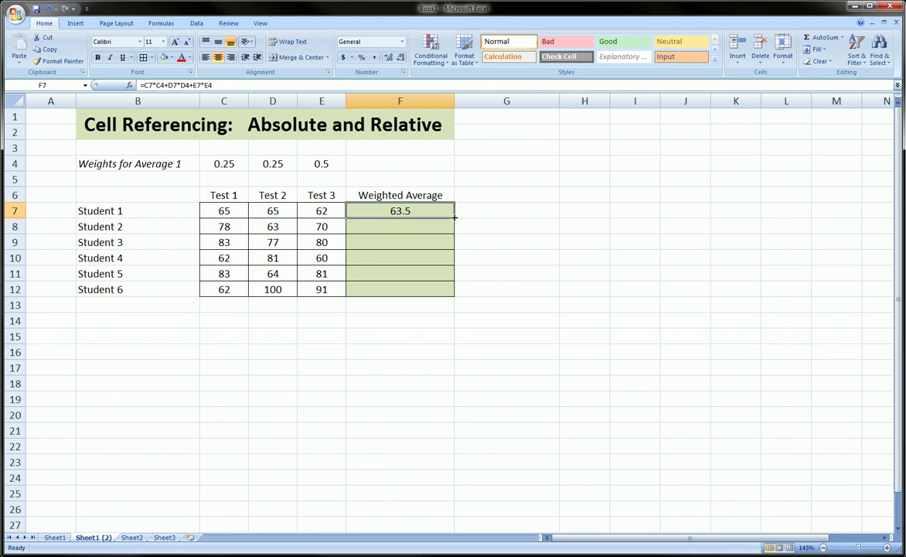
{"action": "left_click_drag", "start_coordinate": [455, 218], "coordinate": [447, 291]}
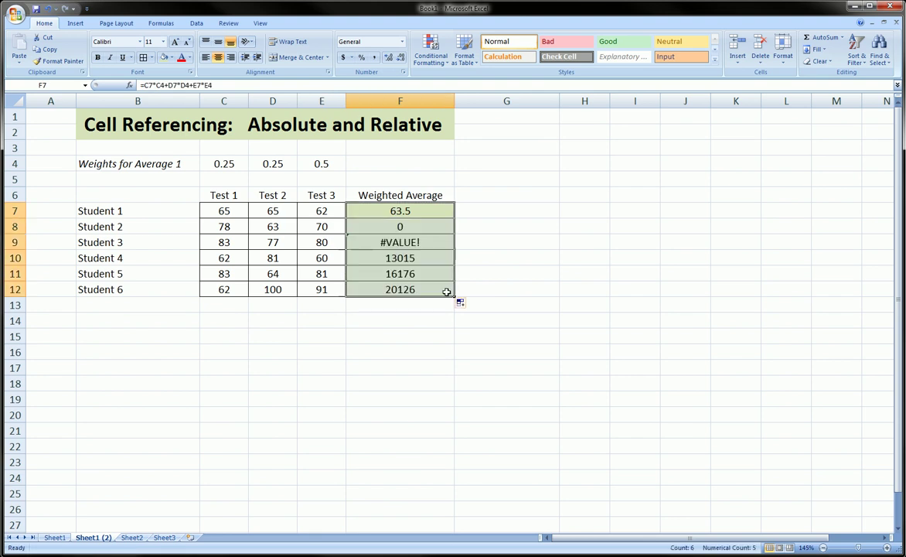
- Inspect the copied weighted average formulas and results in cells F8 through F12
{"action": "left_click", "coordinate": [406, 258]}
{"action": "left_click", "coordinate": [402, 224]}
{"action": "left_click", "coordinate": [406, 258]}
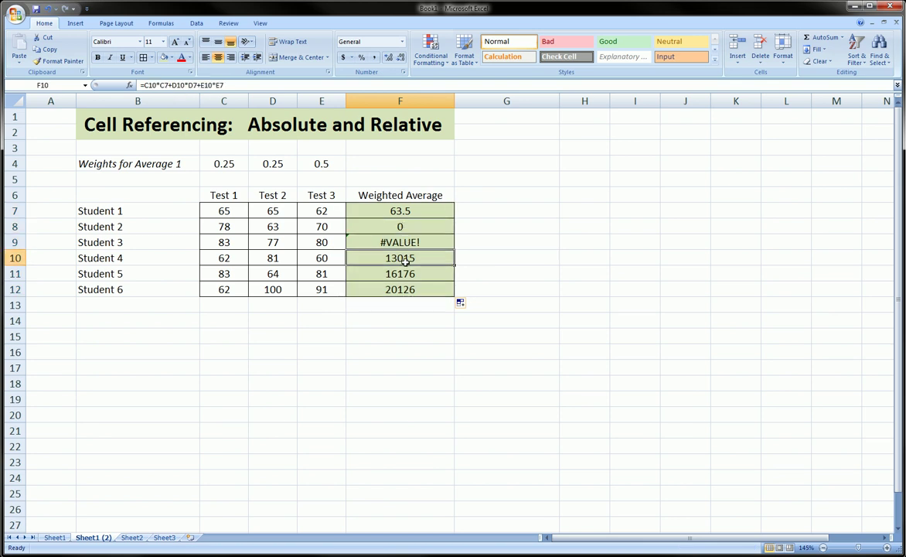
{"action": "left_click", "coordinate": [402, 275]}
{"action": "key", "text": "Down"}
{"action": "left_click", "coordinate": [408, 243]}
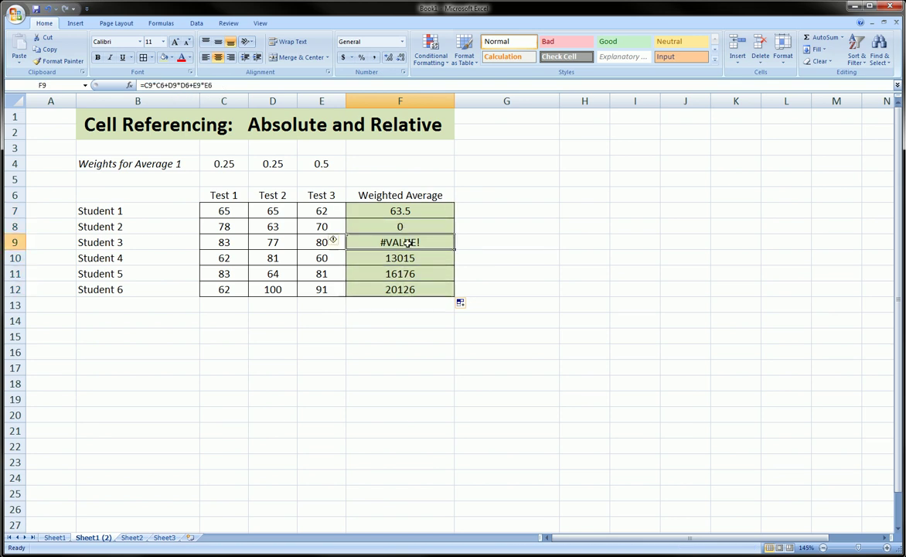
{"action": "left_click", "coordinate": [404, 226]}
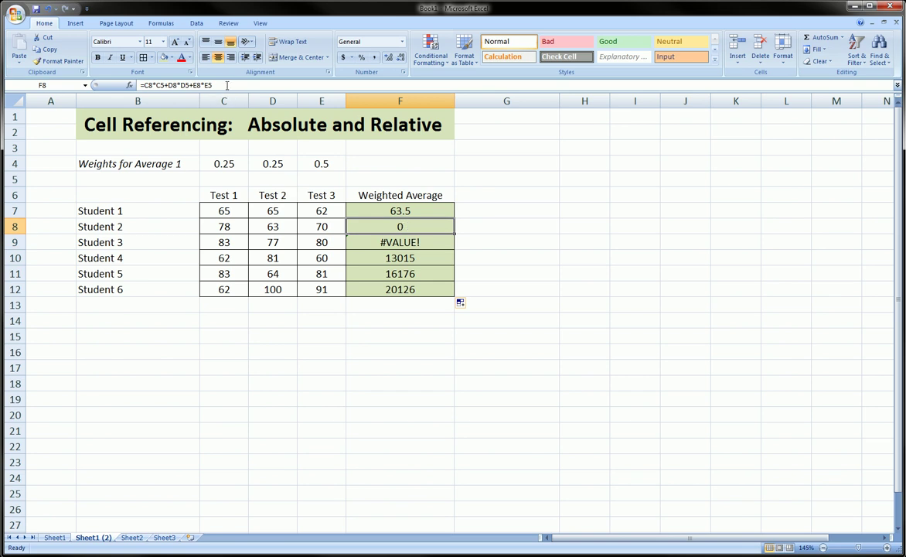
- Open Student 2's formula in F8 and compare its referenced cells with the weights in row 4 and the scores in row 8
{"action": "left_click", "coordinate": [227, 85]}
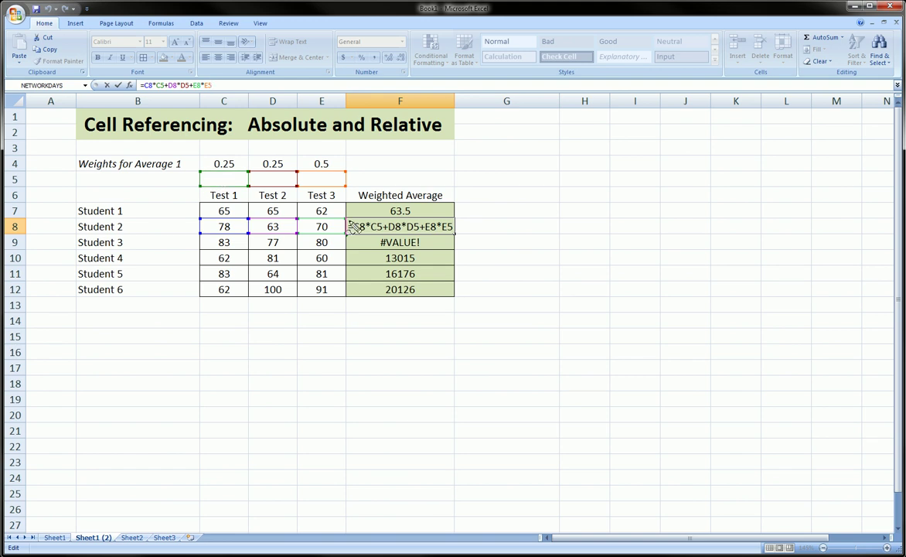
{"action": "mouse_move", "coordinate": [349, 205]}
{"action": "left_mouse_down"}
{"action": "mouse_move", "coordinate": [370, 198]}
{"action": "mouse_move", "coordinate": [352, 232]}
{"action": "mouse_move", "coordinate": [374, 216]}
{"action": "left_mouse_up"}
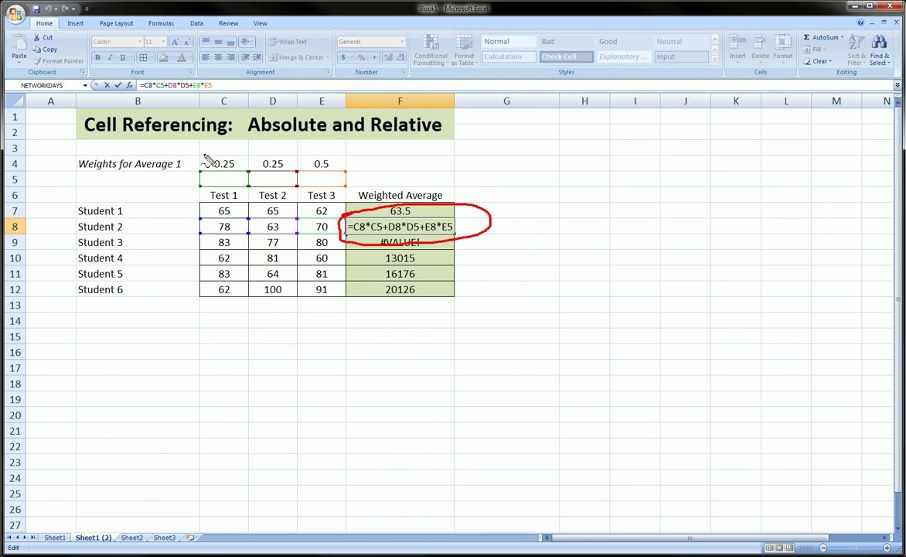
{"action": "mouse_move", "coordinate": [203, 154]}
{"action": "left_mouse_down"}
{"action": "mouse_move", "coordinate": [325, 153]}
{"action": "mouse_move", "coordinate": [340, 180]}
{"action": "mouse_move", "coordinate": [224, 172]}
{"action": "mouse_move", "coordinate": [202, 156]}
{"action": "mouse_move", "coordinate": [178, 168]}
{"action": "mouse_move", "coordinate": [191, 180]}
{"action": "left_mouse_up"}
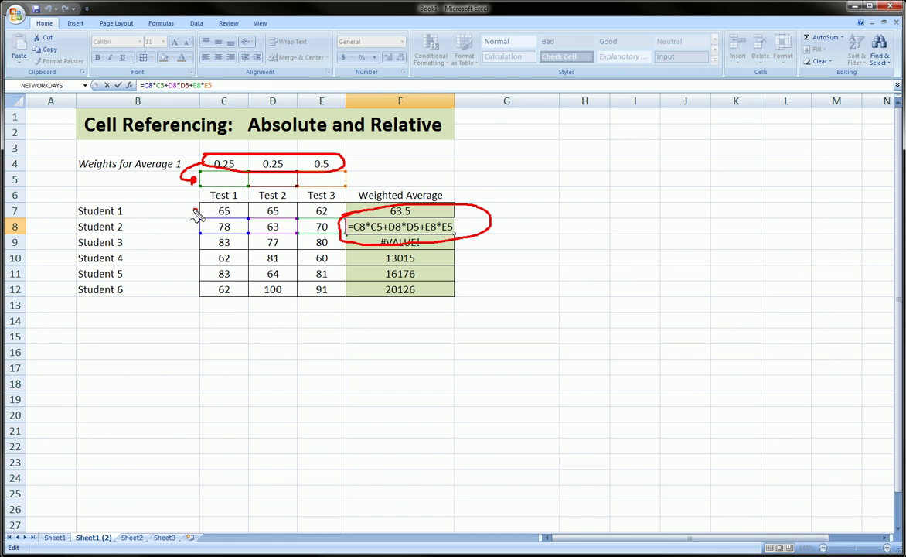
{"action": "mouse_move", "coordinate": [196, 209]}
{"action": "left_mouse_down"}
{"action": "mouse_move", "coordinate": [186, 218]}
{"action": "mouse_move", "coordinate": [199, 229]}
{"action": "mouse_move", "coordinate": [188, 192]}
{"action": "left_mouse_up"}
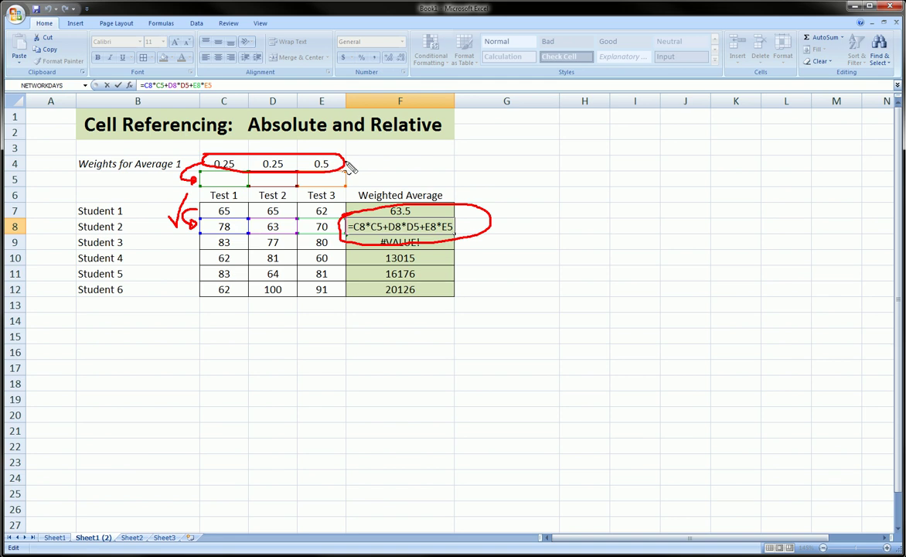
{"action": "mouse_move", "coordinate": [348, 166]}
{"action": "left_mouse_down"}
{"action": "mouse_move", "coordinate": [346, 178]}
{"action": "mouse_move", "coordinate": [381, 159]}
{"action": "mouse_move", "coordinate": [384, 179]}
{"action": "left_mouse_up"}
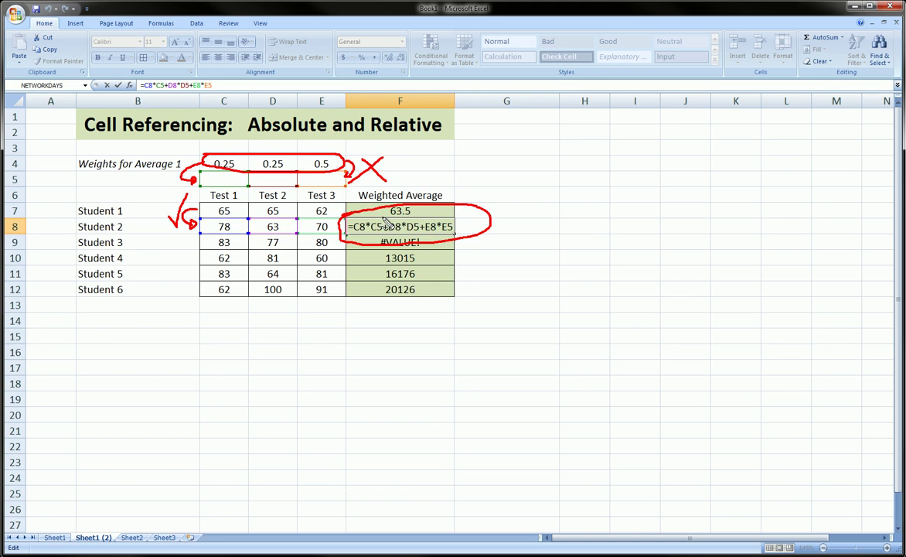
- Compare the score and weight cells referenced by Student 2's formula in F8 with the row 7 scores and row 4 weights
{"action": "key", "text": "Escape"}
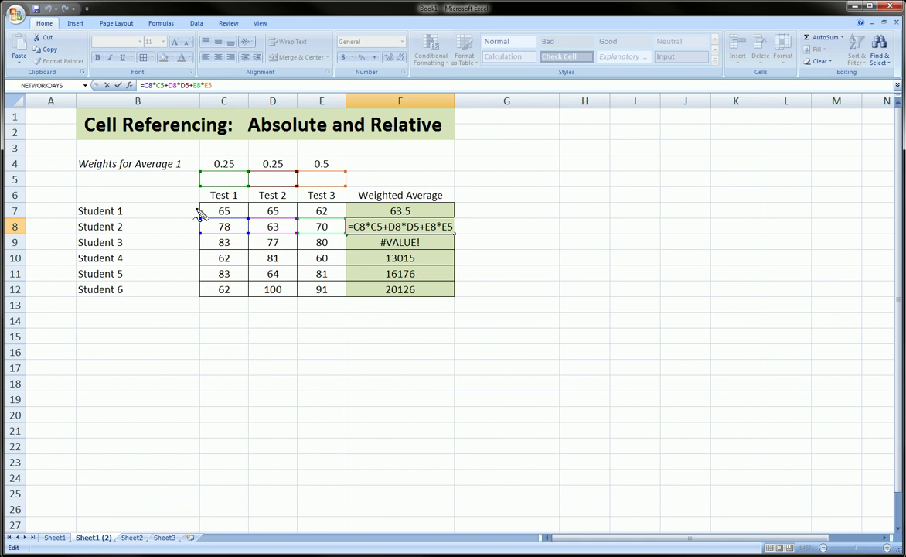
{"action": "mouse_move", "coordinate": [198, 210]}
{"action": "left_mouse_down"}
{"action": "mouse_move", "coordinate": [189, 227]}
{"action": "mouse_move", "coordinate": [236, 199]}
{"action": "mouse_move", "coordinate": [197, 215]}
{"action": "mouse_move", "coordinate": [230, 221]}
{"action": "mouse_move", "coordinate": [249, 206]}
{"action": "mouse_move", "coordinate": [302, 210]}
{"action": "mouse_move", "coordinate": [259, 218]}
{"action": "mouse_move", "coordinate": [348, 209]}
{"action": "mouse_move", "coordinate": [303, 220]}
{"action": "left_mouse_up"}
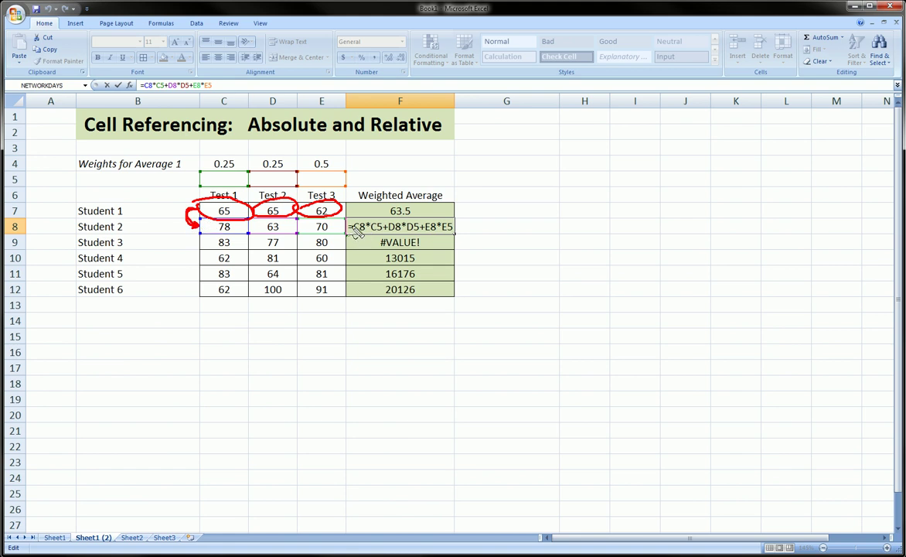
{"action": "mouse_move", "coordinate": [364, 220]}
{"action": "left_mouse_down"}
{"action": "mouse_move", "coordinate": [421, 222]}
{"action": "mouse_move", "coordinate": [438, 232]}
{"action": "left_mouse_up"}
{"action": "key", "text": "Escape"}
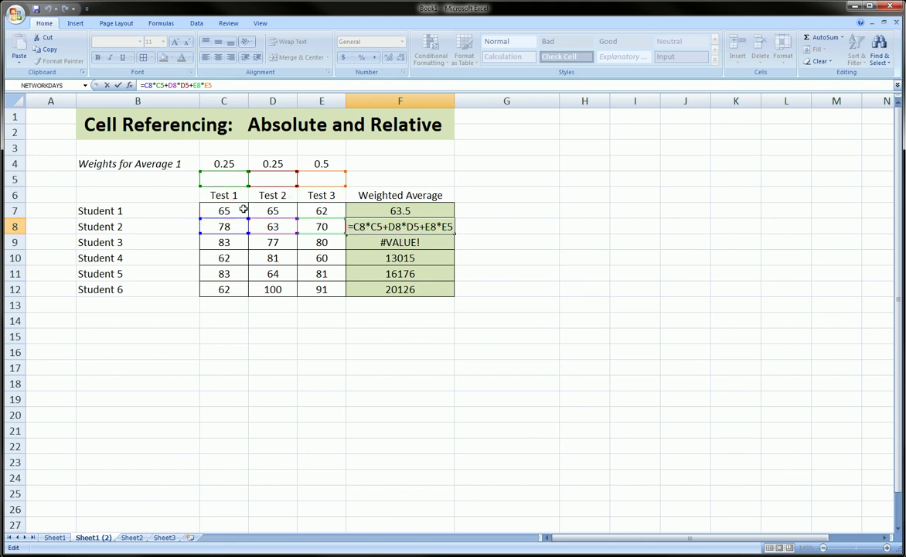
{"action": "mouse_move", "coordinate": [195, 180]}
{"action": "left_mouse_down"}
{"action": "mouse_move", "coordinate": [186, 161]}
{"action": "mouse_move", "coordinate": [209, 143]}
{"action": "mouse_move", "coordinate": [331, 155]}
{"action": "mouse_move", "coordinate": [318, 178]}
{"action": "left_mouse_up"}
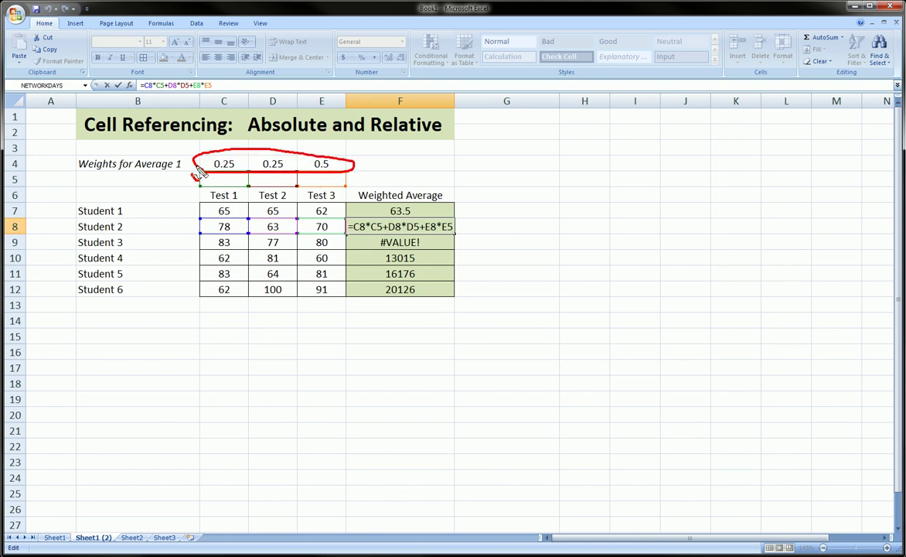
{"action": "mouse_move", "coordinate": [196, 170]}
{"action": "left_mouse_down"}
{"action": "mouse_move", "coordinate": [186, 159]}
{"action": "mouse_move", "coordinate": [190, 172]}
{"action": "left_mouse_up"}
{"action": "mouse_move", "coordinate": [455, 219]}
{"action": "left_mouse_down"}
{"action": "mouse_move", "coordinate": [453, 302]}
{"action": "mouse_move", "coordinate": [459, 291]}
{"action": "left_mouse_up"}
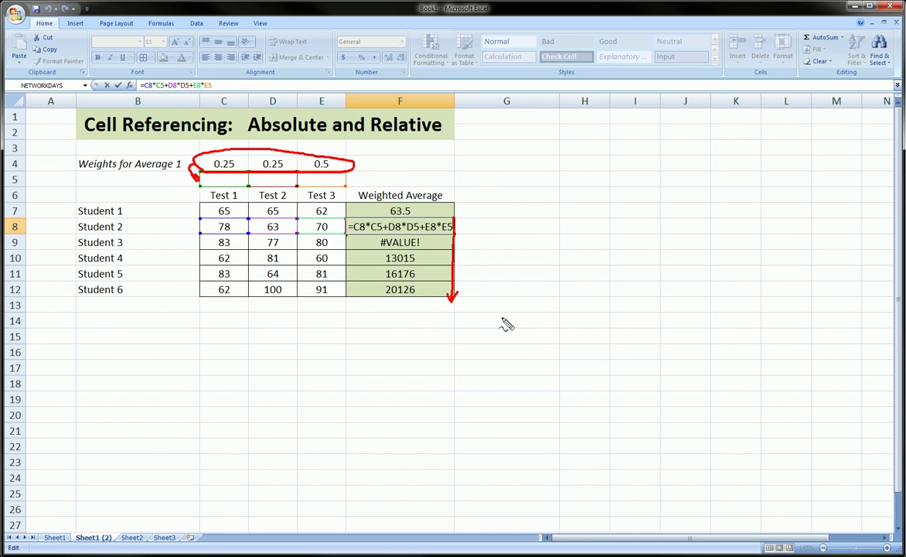
{"action": "key", "text": "Escape"}
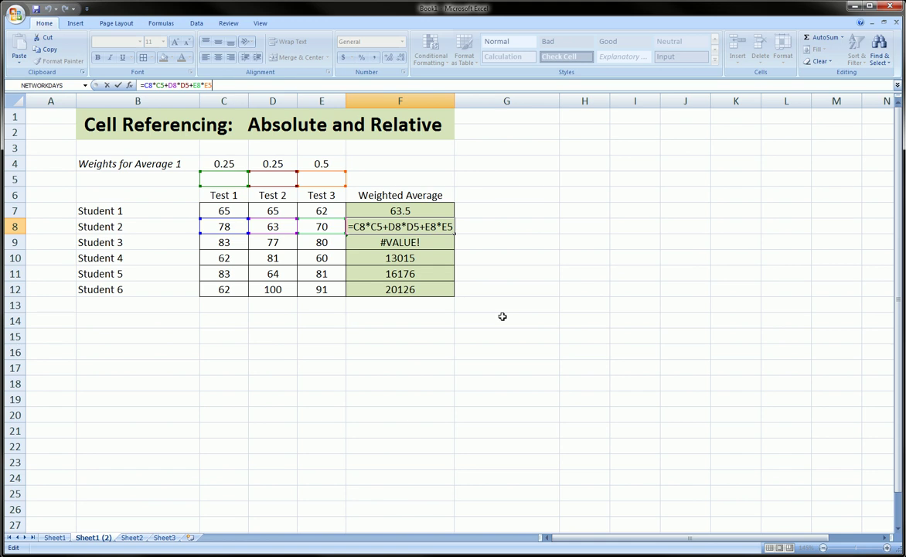
- Open Student 1's formula in F7 and examine its relative references to the scores and weights
{"action": "left_click", "coordinate": [401, 210]}
{"action": "left_click", "coordinate": [271, 87]}
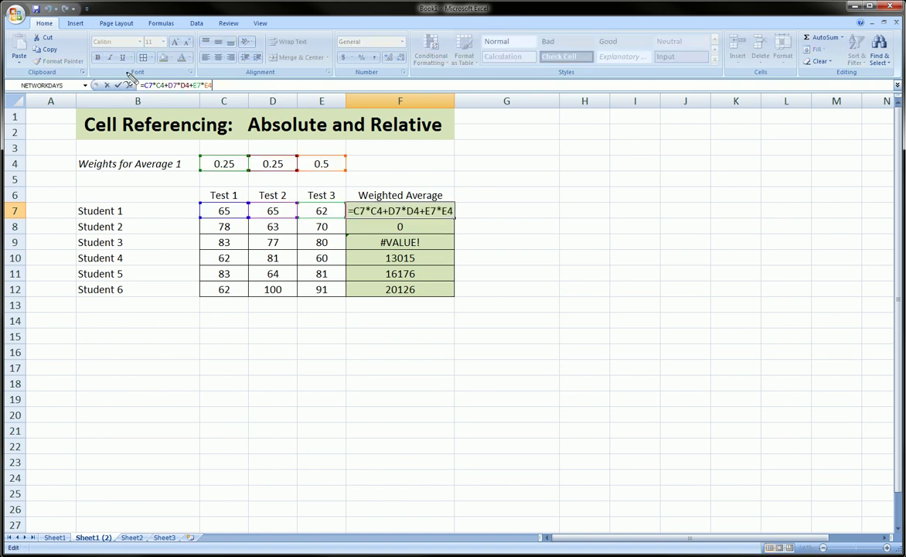
{"action": "mouse_move", "coordinate": [125, 73]}
{"action": "left_mouse_down"}
{"action": "mouse_move", "coordinate": [195, 62]}
{"action": "mouse_move", "coordinate": [186, 100]}
{"action": "mouse_move", "coordinate": [126, 91]}
{"action": "mouse_move", "coordinate": [129, 71]}
{"action": "left_mouse_up"}
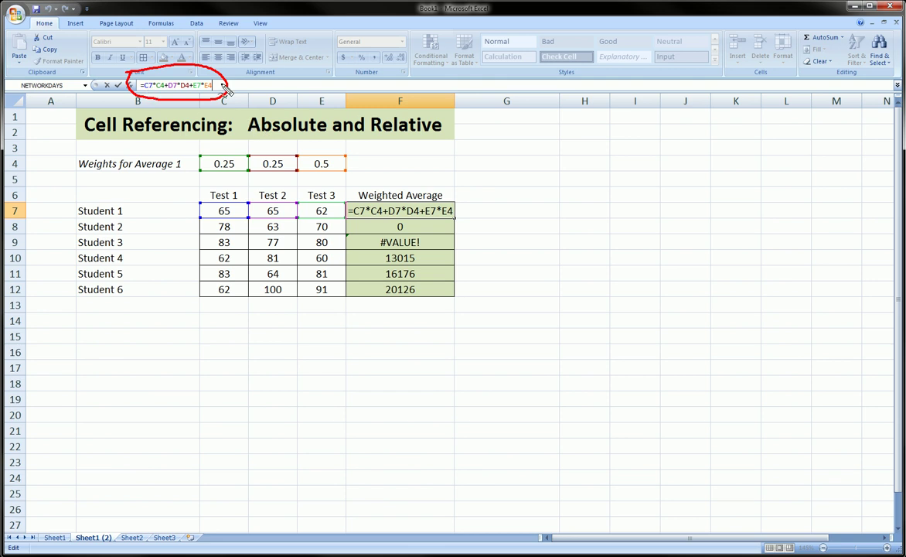
{"action": "left_click_drag", "start_coordinate": [277, 85], "coordinate": [241, 104]}
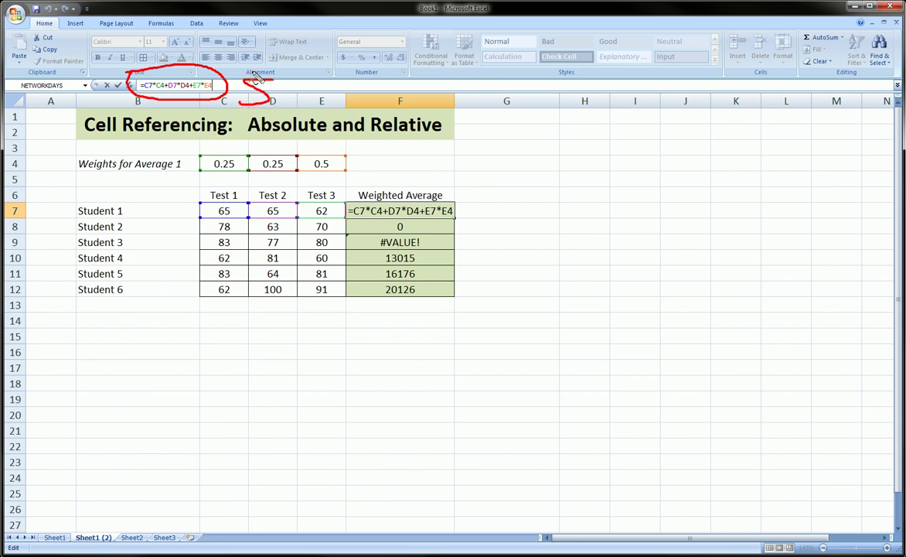
{"action": "mouse_move", "coordinate": [255, 65]}
{"action": "left_mouse_down"}
{"action": "mouse_move", "coordinate": [255, 128]}
{"action": "mouse_move", "coordinate": [265, 116]}
{"action": "left_mouse_up"}
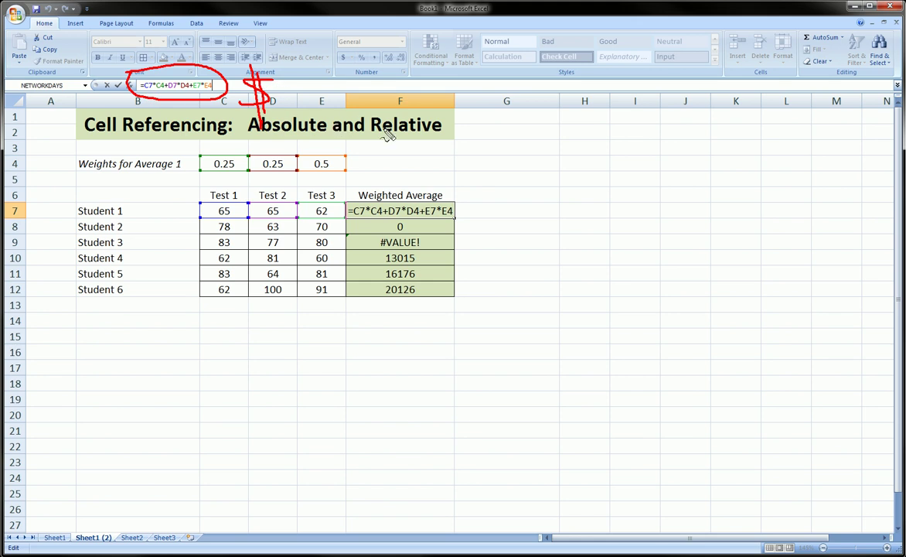
{"action": "mouse_move", "coordinate": [369, 139]}
{"action": "left_mouse_down"}
{"action": "mouse_move", "coordinate": [438, 130]}
{"action": "mouse_move", "coordinate": [407, 139]}
{"action": "mouse_move", "coordinate": [426, 136]}
{"action": "left_mouse_up"}
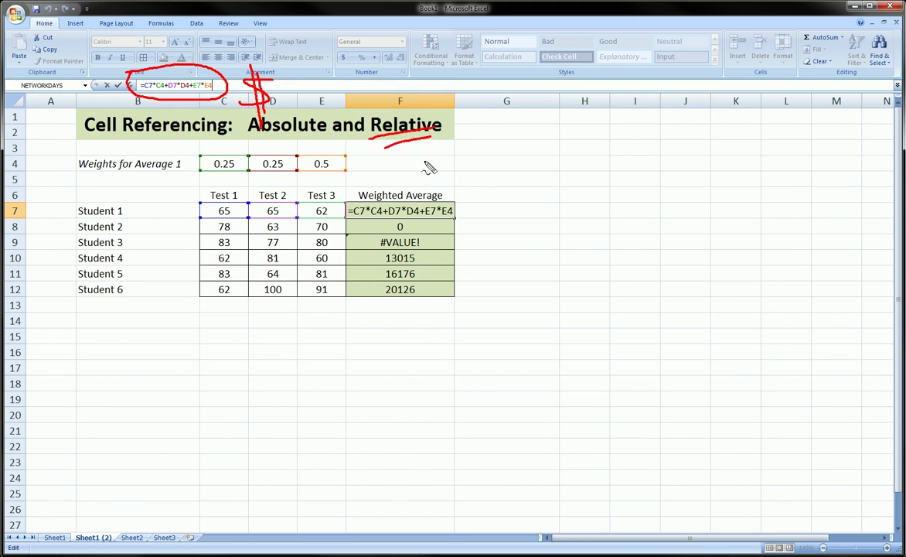
{"action": "key", "text": "Escape"}
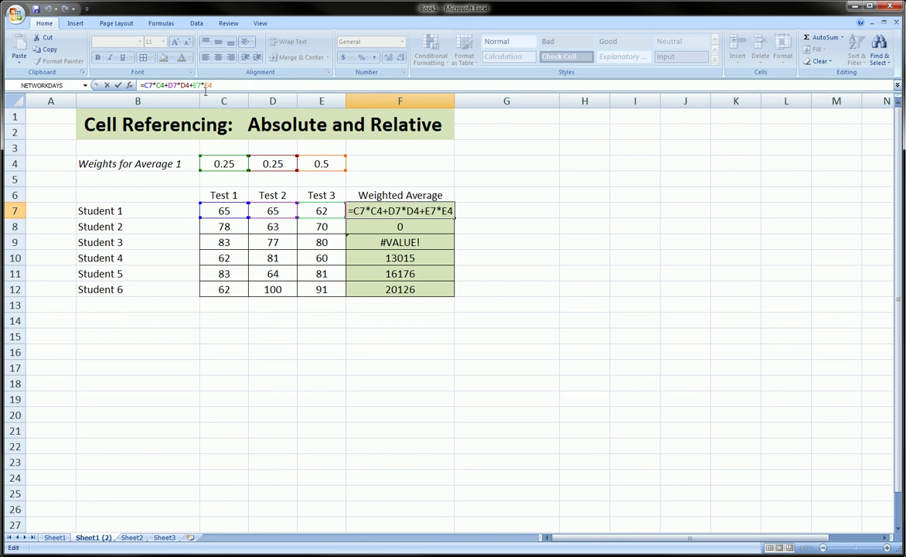
{"action": "mouse_move", "coordinate": [143, 78]}
{"action": "left_mouse_down"}
{"action": "mouse_move", "coordinate": [216, 77]}
{"action": "mouse_move", "coordinate": [133, 67]}
{"action": "mouse_move", "coordinate": [222, 93]}
{"action": "left_mouse_up"}
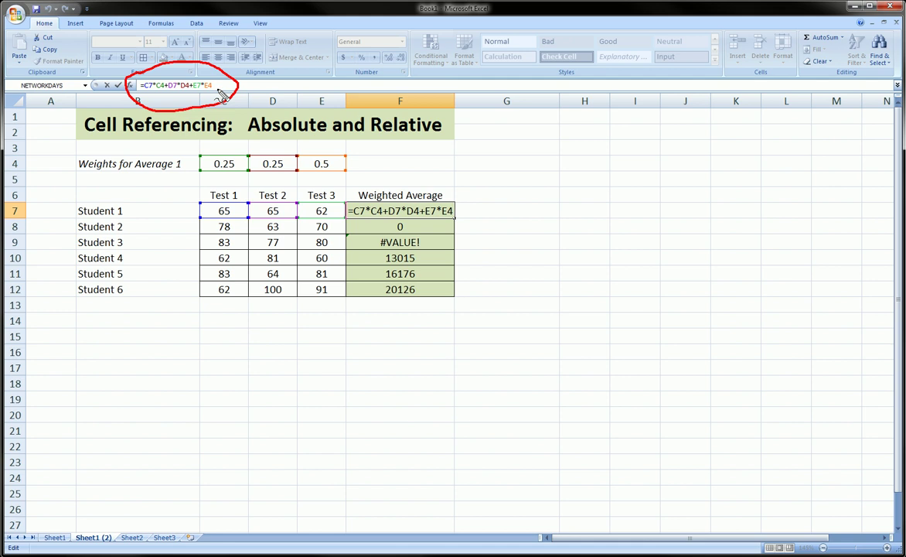
{"action": "key", "text": "Escape"}
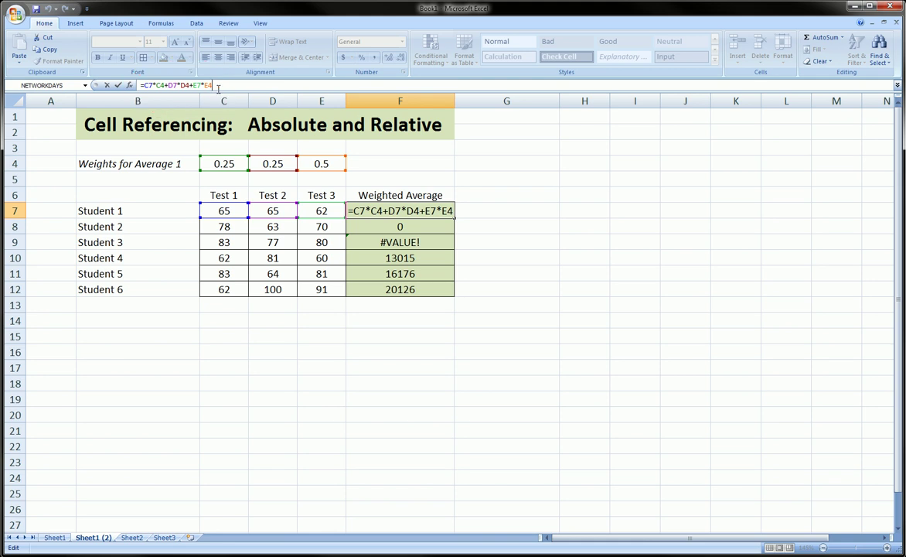
{"action": "key", "text": "Return"}
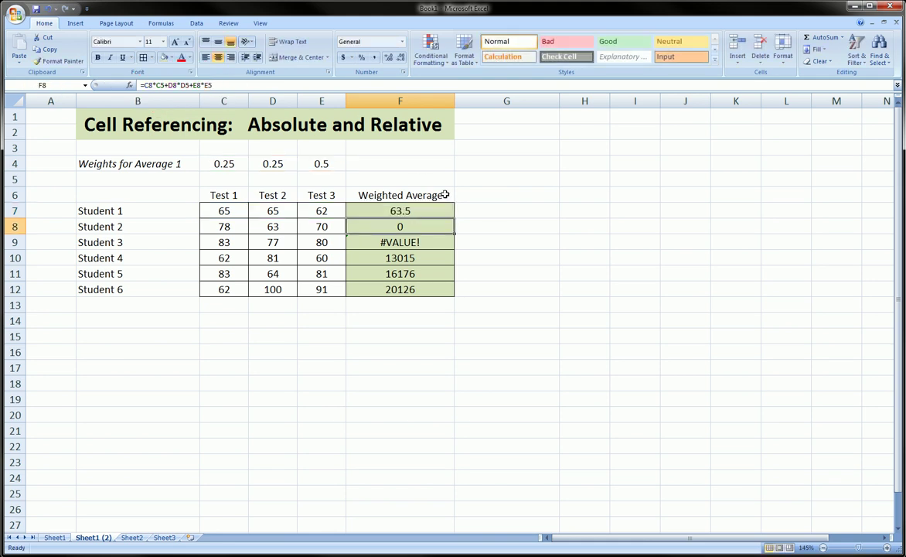
- Trace the fill from F7 down to F12 and check Student 6's formula against the scores in C12:E12
{"action": "left_click", "coordinate": [414, 209]}
{"action": "left_click_drag", "start_coordinate": [455, 219], "coordinate": [454, 296]}
{"action": "left_click", "coordinate": [418, 226]}
{"action": "left_click", "coordinate": [407, 289]}
{"action": "left_click", "coordinate": [236, 86]}
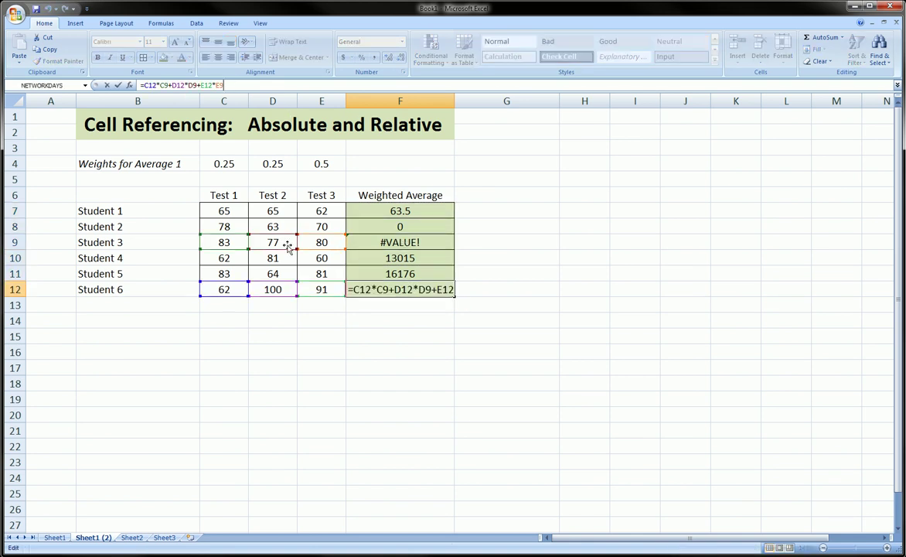
{"action": "left_click", "coordinate": [220, 289]}
{"action": "left_click_drag", "start_coordinate": [221, 289], "coordinate": [321, 287]}
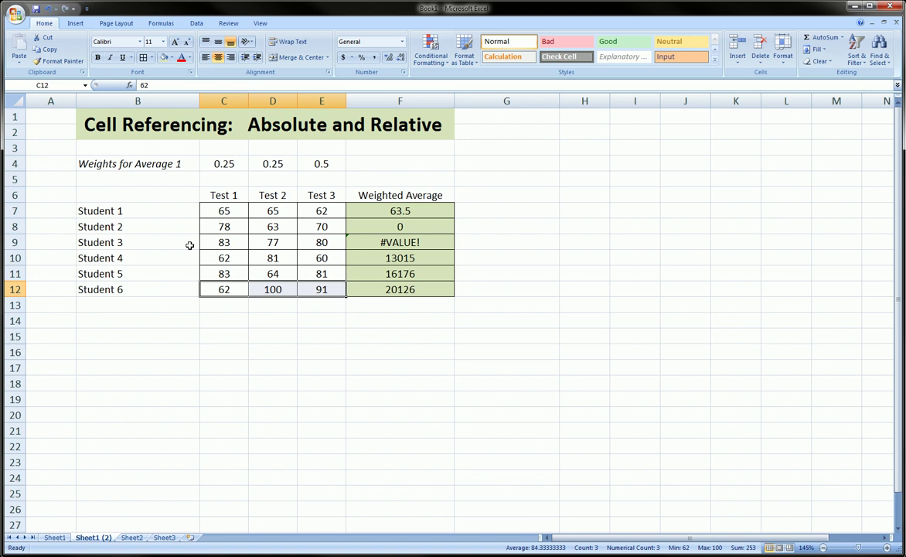
- Reopen Student 6's formula in F12 and compare its row 9 references with the weights in row 4
{"action": "left_click", "coordinate": [390, 288]}
{"action": "key", "text": "F2"}
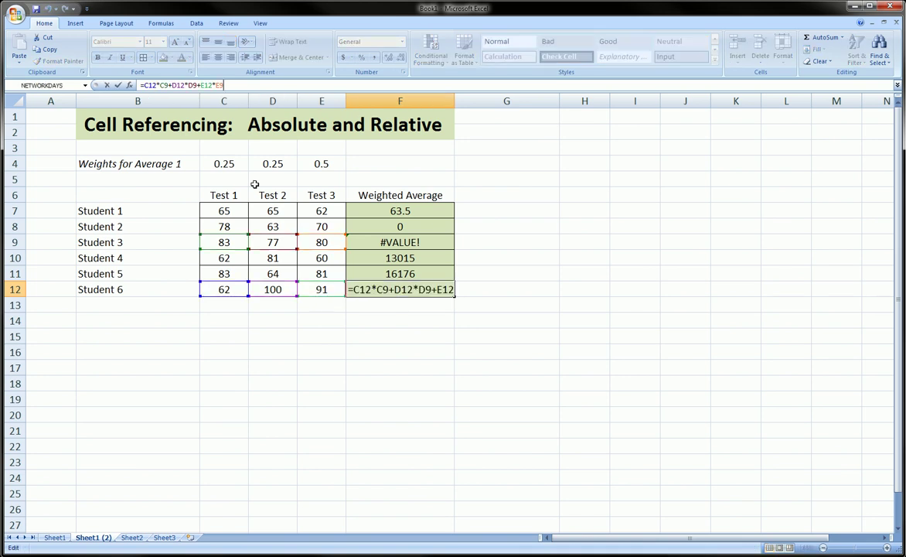
{"action": "mouse_move", "coordinate": [190, 232]}
{"action": "left_mouse_down"}
{"action": "mouse_move", "coordinate": [263, 221]}
{"action": "mouse_move", "coordinate": [332, 232]}
{"action": "mouse_move", "coordinate": [344, 261]}
{"action": "mouse_move", "coordinate": [192, 257]}
{"action": "mouse_move", "coordinate": [190, 229]}
{"action": "left_mouse_up"}
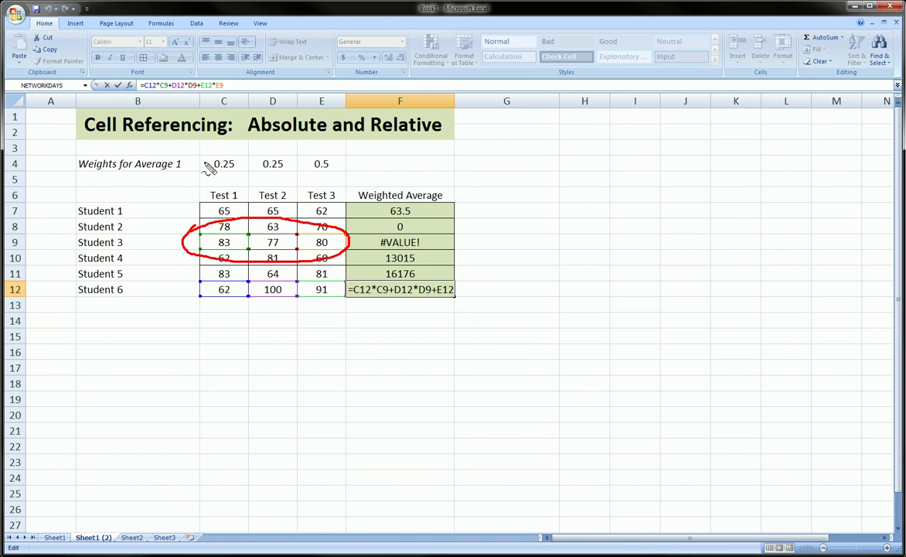
{"action": "mouse_move", "coordinate": [204, 162]}
{"action": "left_mouse_down"}
{"action": "mouse_move", "coordinate": [302, 149]}
{"action": "mouse_move", "coordinate": [203, 180]}
{"action": "mouse_move", "coordinate": [203, 144]}
{"action": "left_mouse_up"}
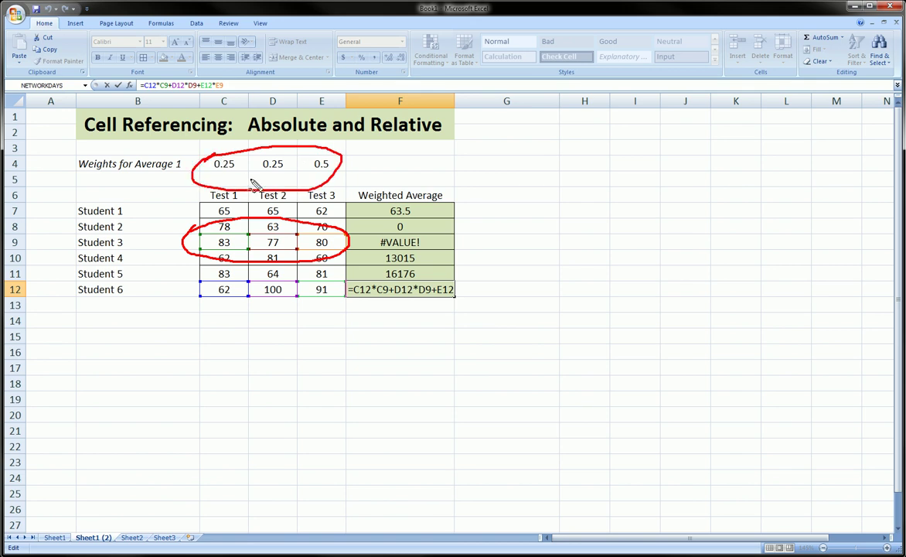
{"action": "key", "text": "Escape"}
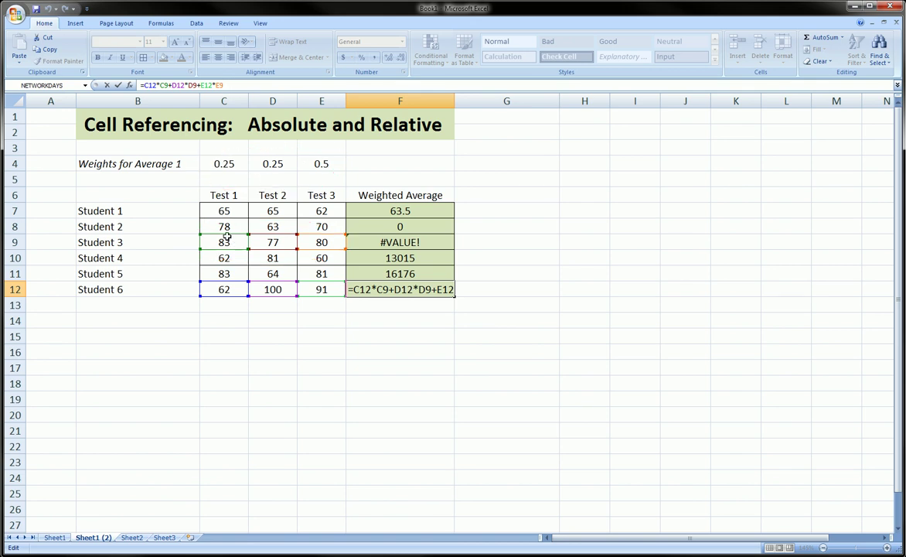
{"action": "mouse_move", "coordinate": [203, 155]}
{"action": "left_mouse_down"}
{"action": "mouse_move", "coordinate": [339, 162]}
{"action": "mouse_move", "coordinate": [183, 171]}
{"action": "mouse_move", "coordinate": [201, 147]}
{"action": "left_mouse_up"}
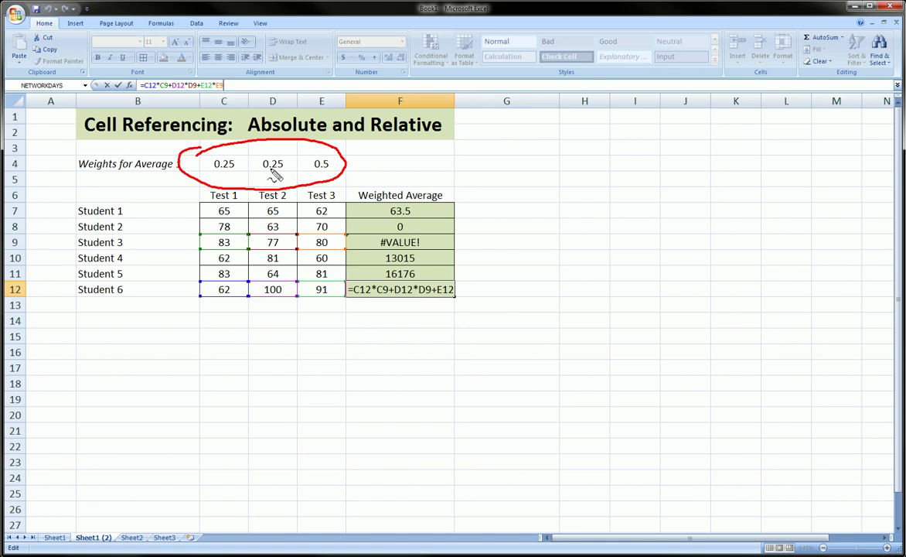
{"action": "mouse_move", "coordinate": [189, 283]}
{"action": "left_mouse_down"}
{"action": "mouse_move", "coordinate": [203, 272]}
{"action": "mouse_move", "coordinate": [339, 277]}
{"action": "mouse_move", "coordinate": [186, 293]}
{"action": "mouse_move", "coordinate": [253, 260]}
{"action": "left_mouse_up"}
{"action": "key", "text": "Escape"}
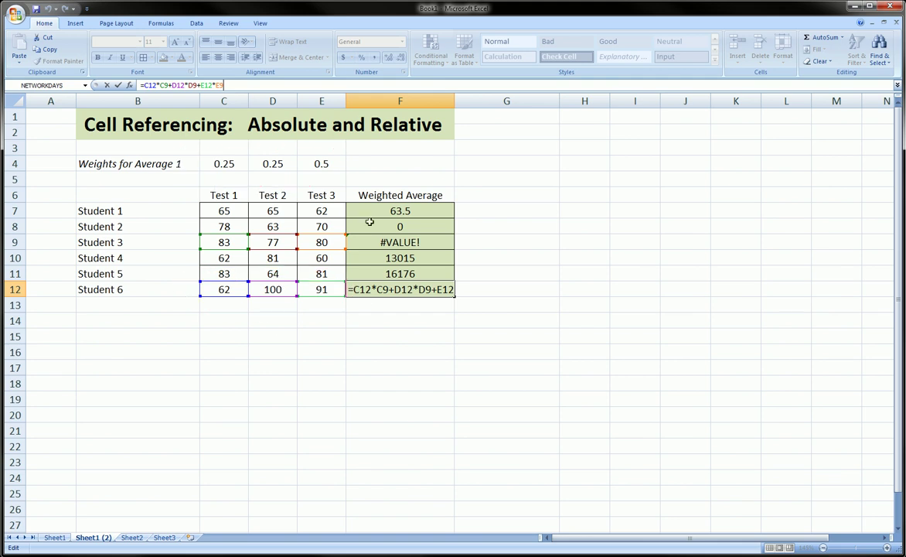
{"action": "key", "text": "Return"}
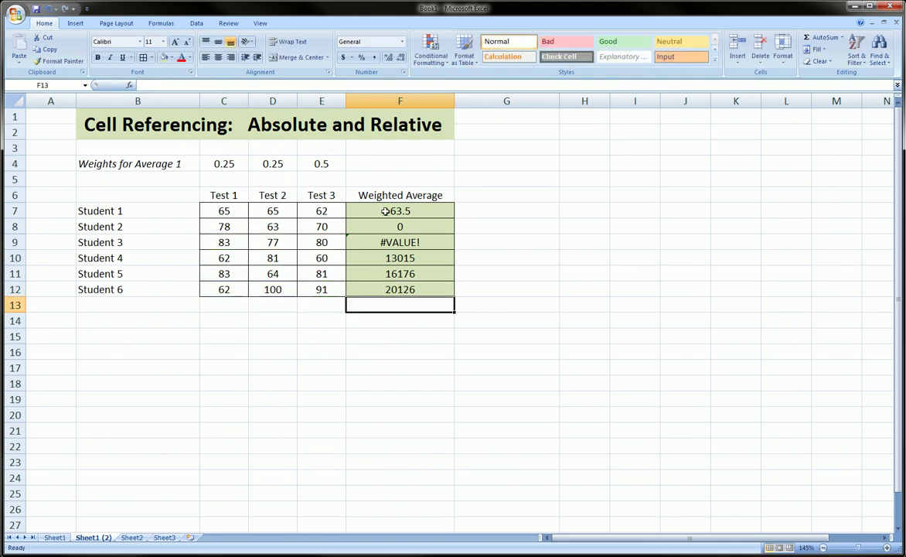
{"action": "left_click", "coordinate": [391, 211]}
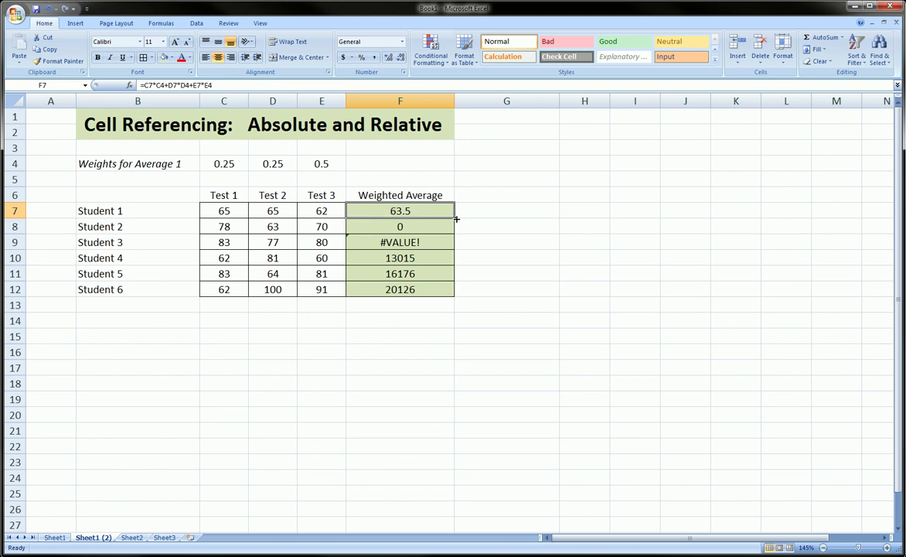
{"action": "left_click_drag", "start_coordinate": [456, 219], "coordinate": [440, 462]}
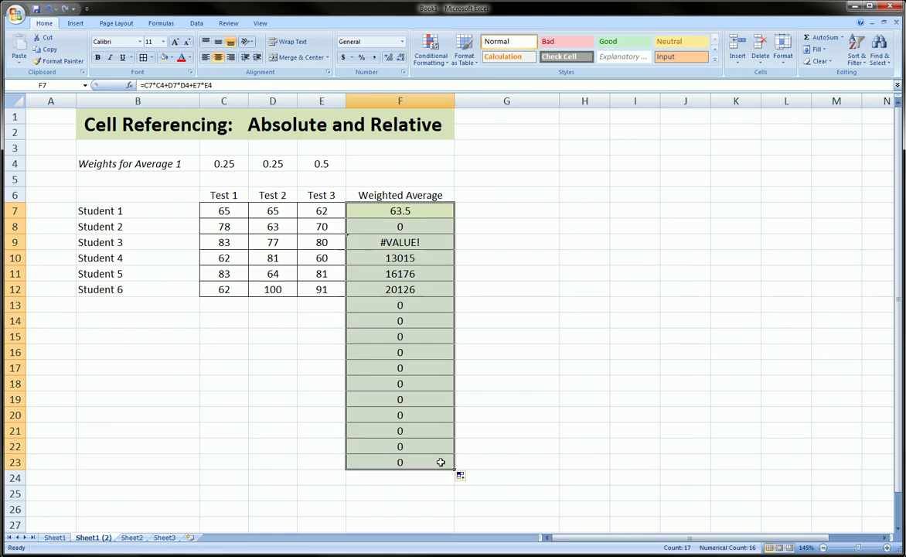
{"action": "key", "text": "ctrl+z"}
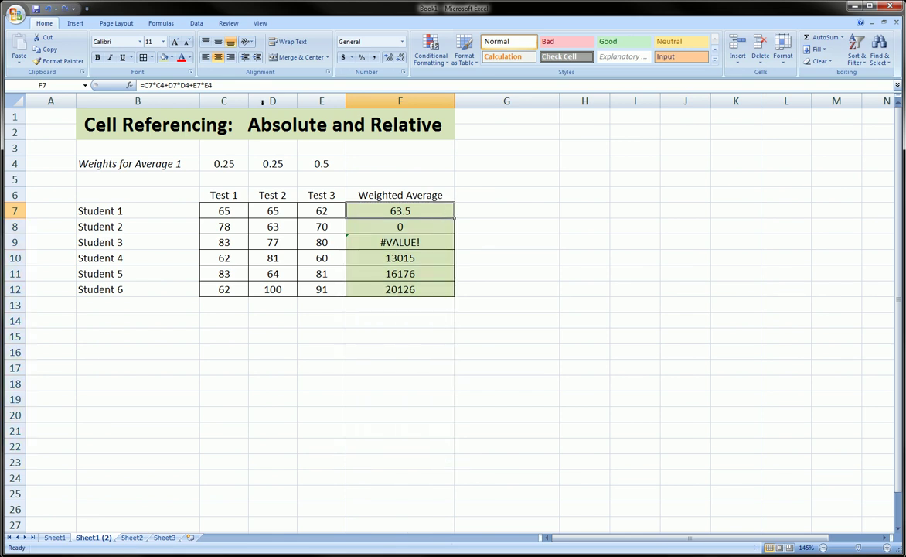
- Clear all weighted average formulas from cells F7 through F12
{"action": "left_click_drag", "start_coordinate": [218, 84], "coordinate": [131, 84]}
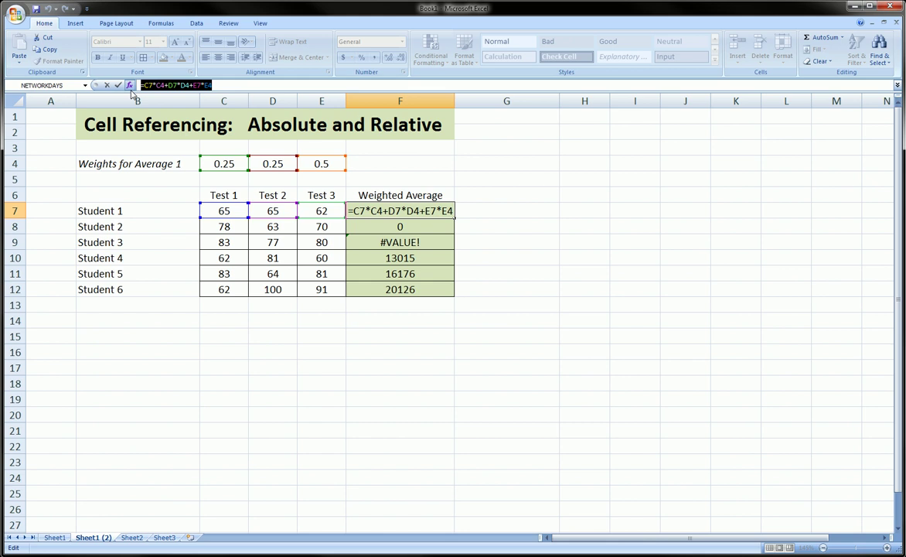
{"action": "key", "text": "Delete"}
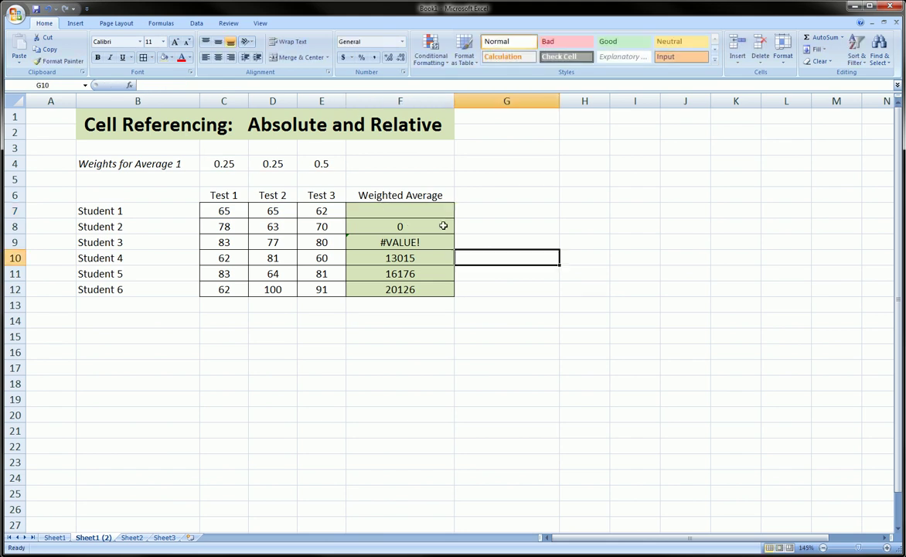
{"action": "left_click_drag", "start_coordinate": [425, 214], "coordinate": [460, 290]}
{"action": "key", "text": "Delete"}
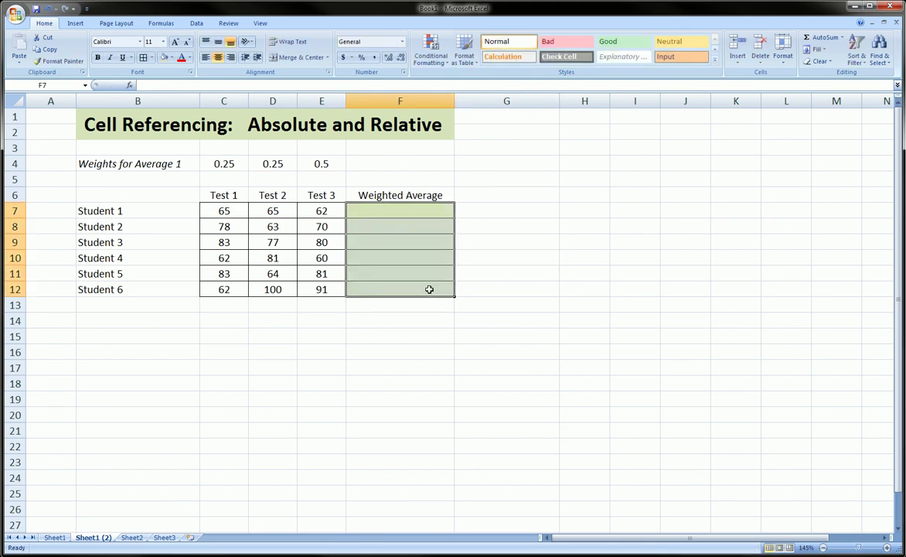
- Enter =C7*$C$4 in F7, multiplying Student 1's Test 1 score by its absolute weight reference
{"action": "left_click", "coordinate": [399, 216]}
{"action": "type", "text": "="}
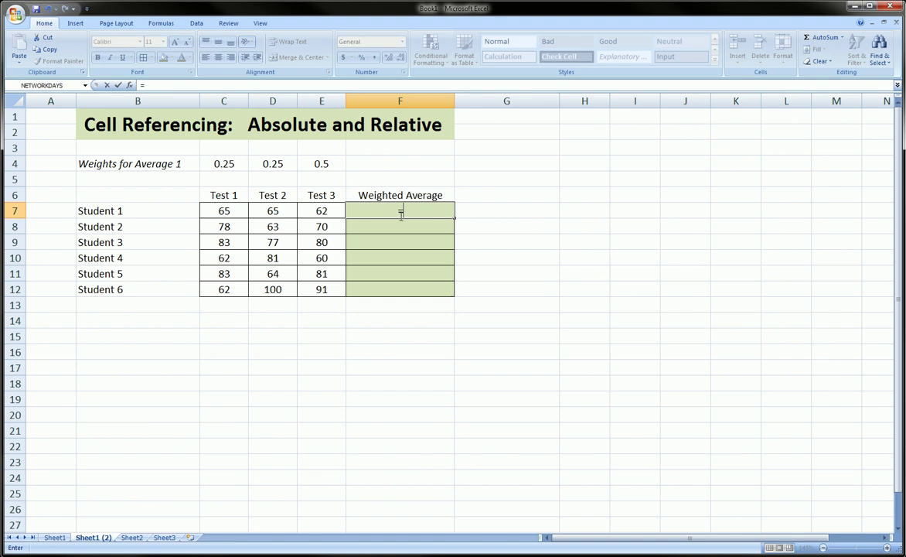
{"action": "left_click", "coordinate": [230, 211]}
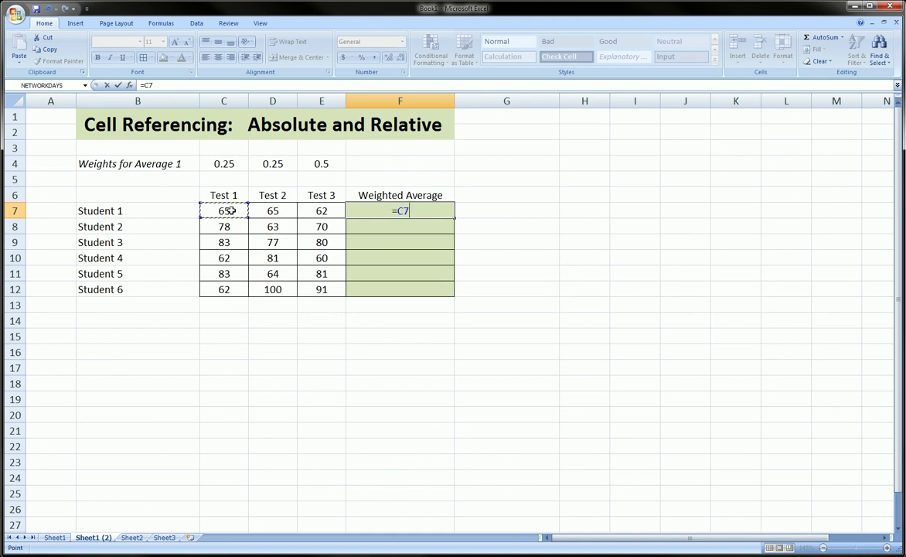
{"action": "type", "text": "*"}
{"action": "left_click", "coordinate": [229, 164]}
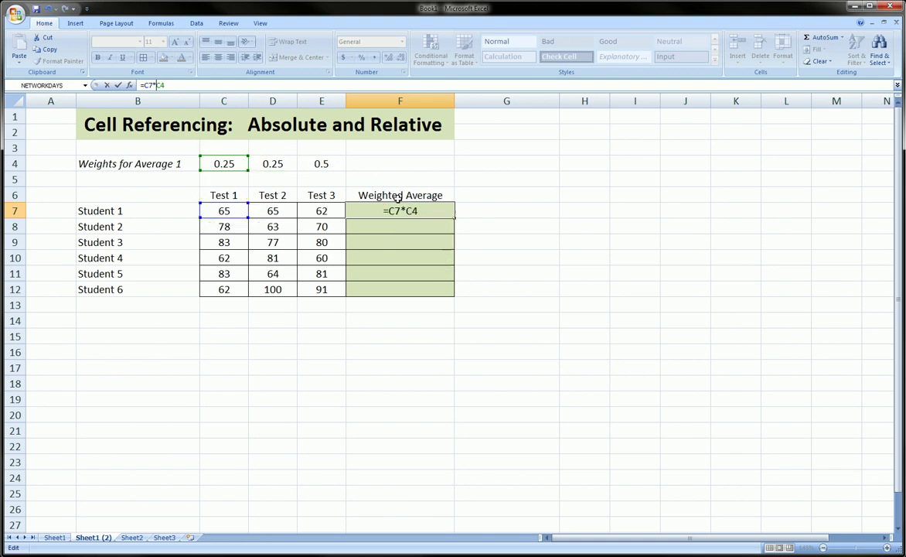
{"action": "type", "text": "$"}
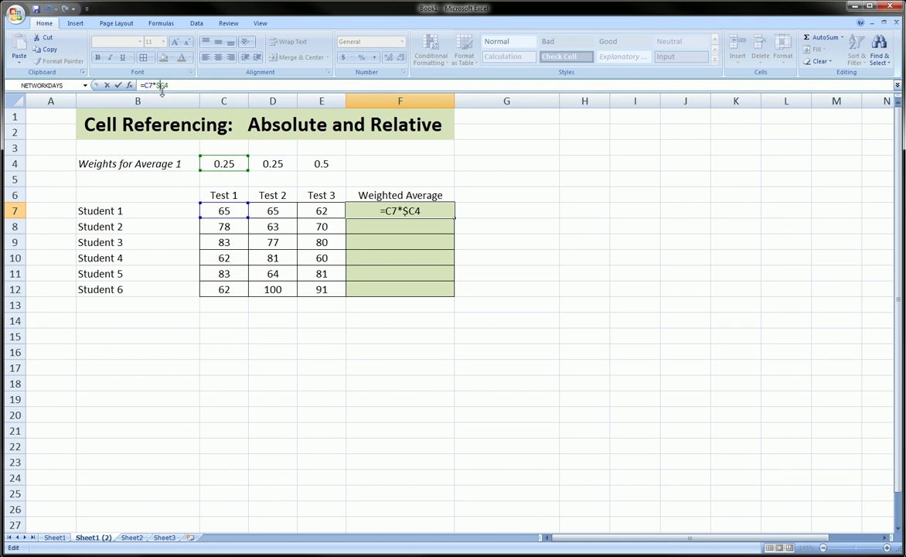
{"action": "key", "text": "Right"}
{"action": "type", "text": "$"}
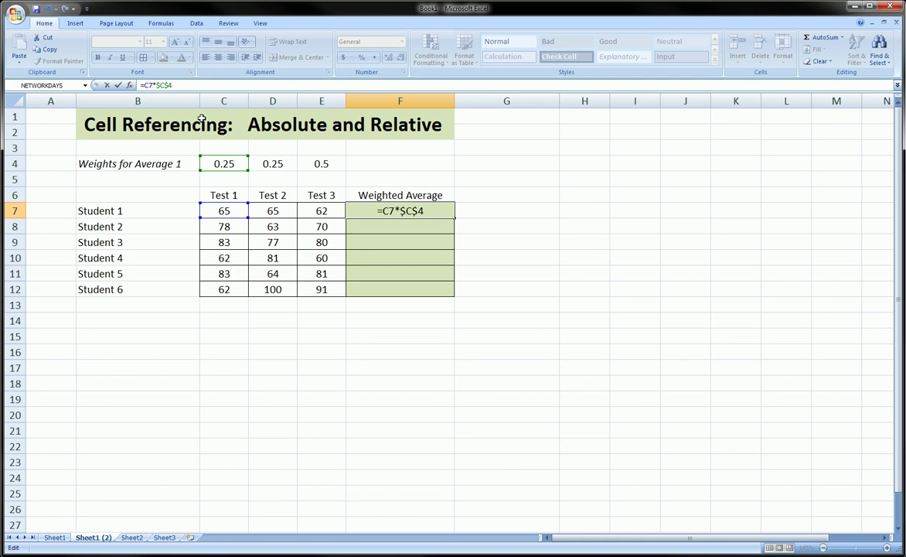
{"action": "key", "text": "Return"}
- Extend Student 1's formula in F7 with +D7*$D$4, keeping the Test 2 weight reference absolute
{"action": "left_click", "coordinate": [426, 207]}
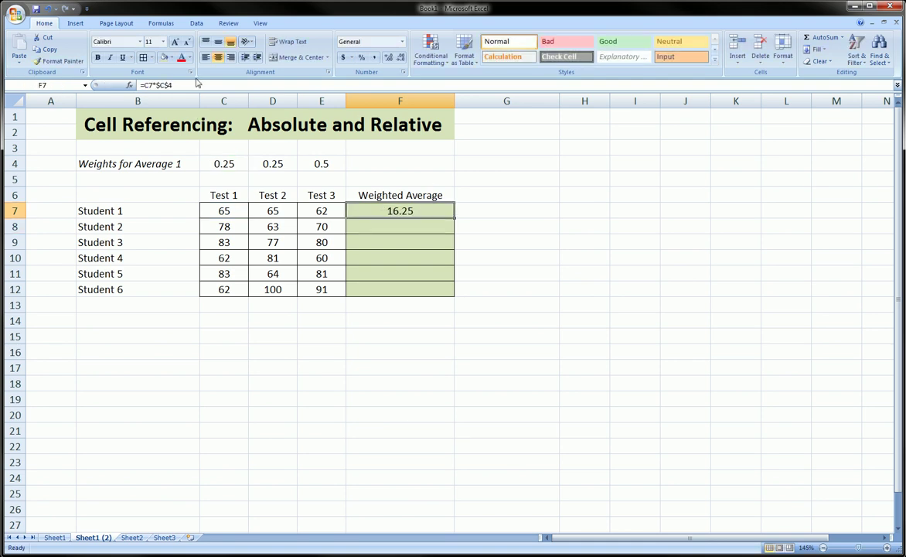
{"action": "left_click", "coordinate": [196, 84]}
{"action": "type", "text": "+"}
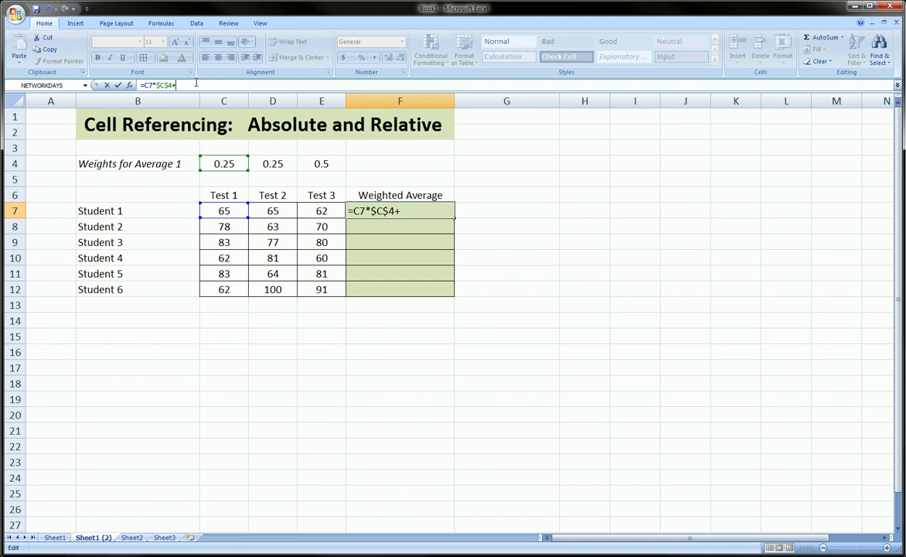
{"action": "left_click", "coordinate": [263, 209]}
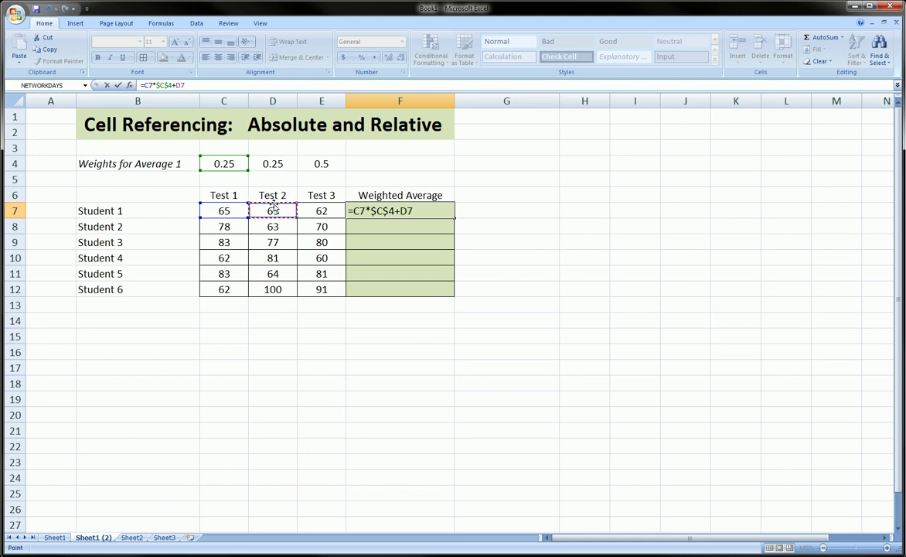
{"action": "type", "text": "*"}
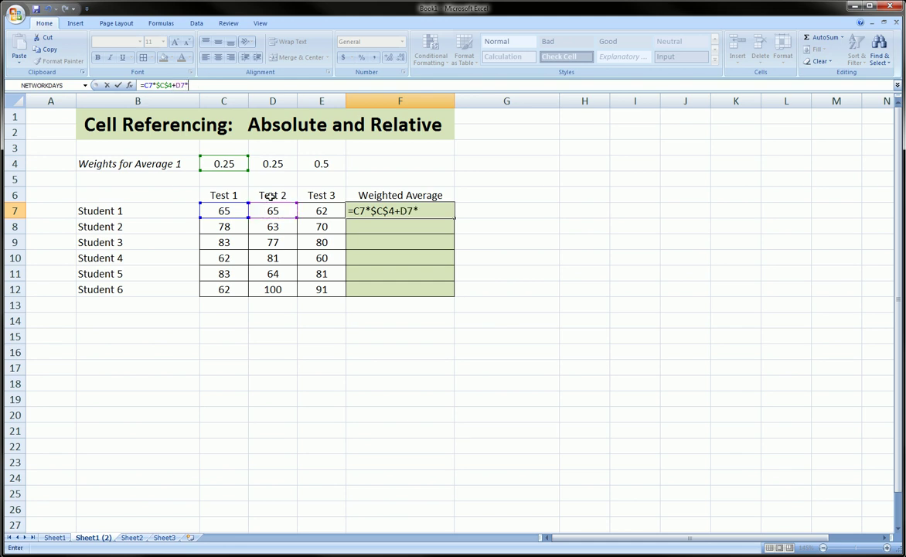
{"action": "left_click", "coordinate": [274, 165]}
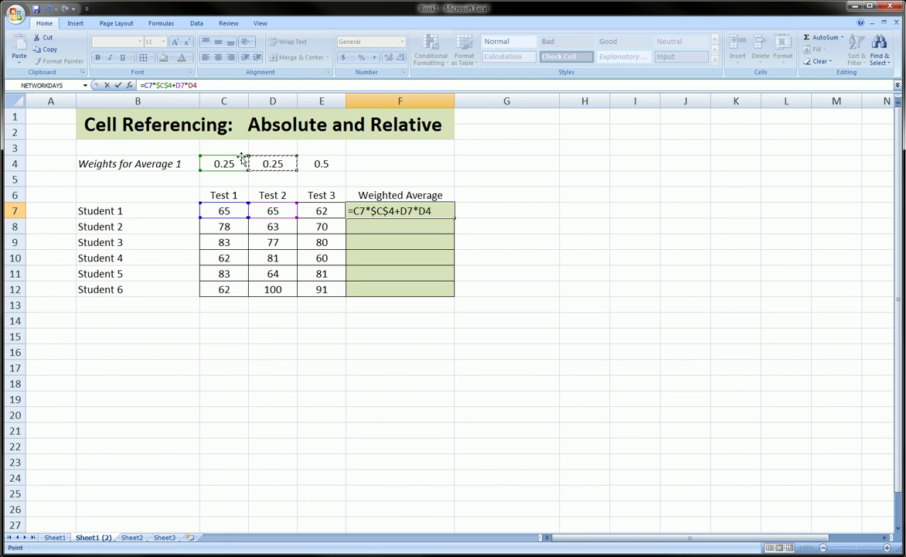
{"action": "left_click", "coordinate": [190, 86]}
{"action": "type", "text": "$C"}
{"action": "type", "text": "$D$"}
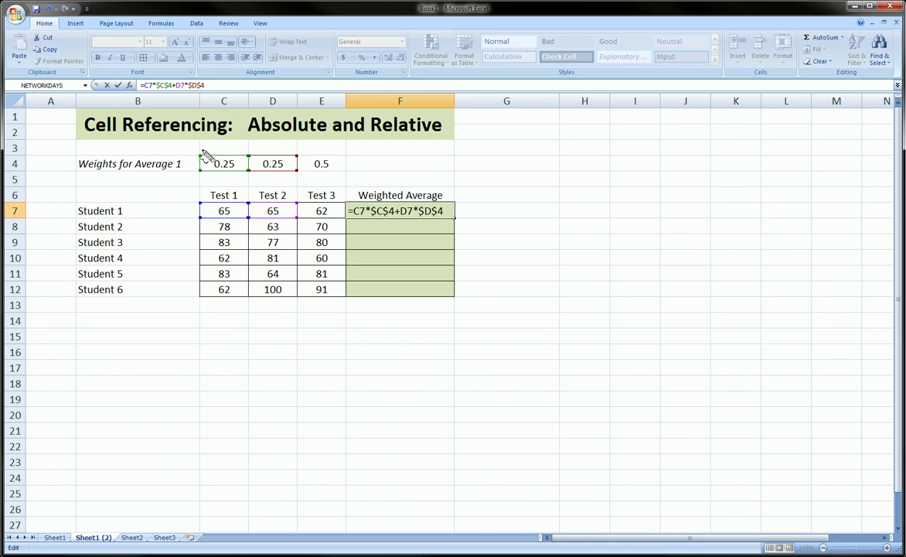
- Compare the absolute weight references in C4:D4 with the relative score references in C7:D7 used by Student 1's formula
{"action": "mouse_move", "coordinate": [201, 149]}
{"action": "left_mouse_down"}
{"action": "mouse_move", "coordinate": [259, 139]}
{"action": "mouse_move", "coordinate": [294, 180]}
{"action": "mouse_move", "coordinate": [213, 176]}
{"action": "mouse_move", "coordinate": [203, 141]}
{"action": "mouse_move", "coordinate": [260, 131]}
{"action": "mouse_move", "coordinate": [286, 158]}
{"action": "left_mouse_up"}
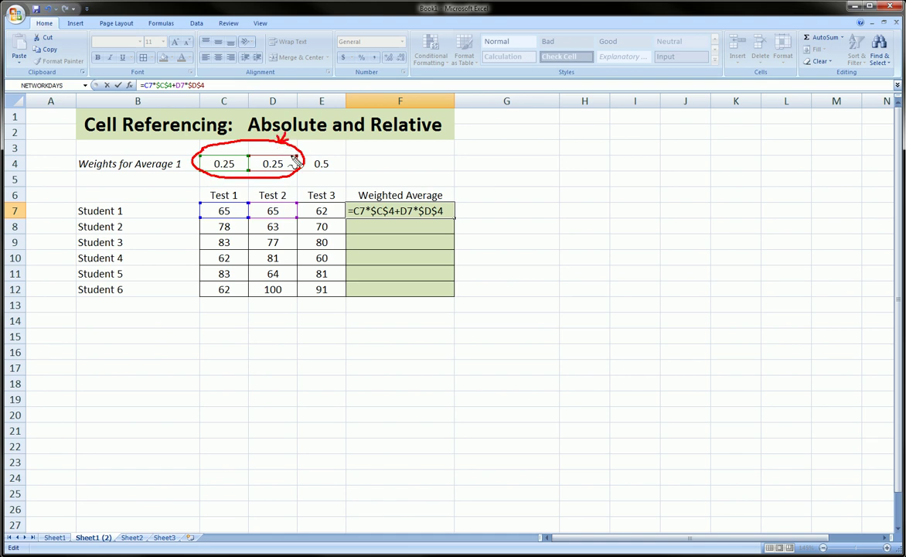
{"action": "left_click_drag", "start_coordinate": [379, 133], "coordinate": [291, 191]}
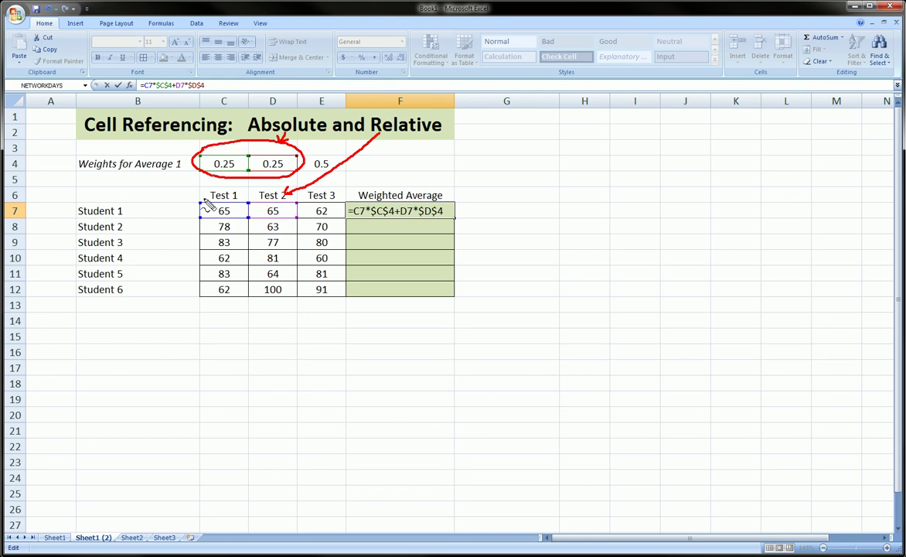
{"action": "mouse_move", "coordinate": [195, 199]}
{"action": "left_mouse_down"}
{"action": "mouse_move", "coordinate": [293, 197]}
{"action": "mouse_move", "coordinate": [273, 232]}
{"action": "mouse_move", "coordinate": [194, 220]}
{"action": "mouse_move", "coordinate": [195, 203]}
{"action": "left_mouse_up"}
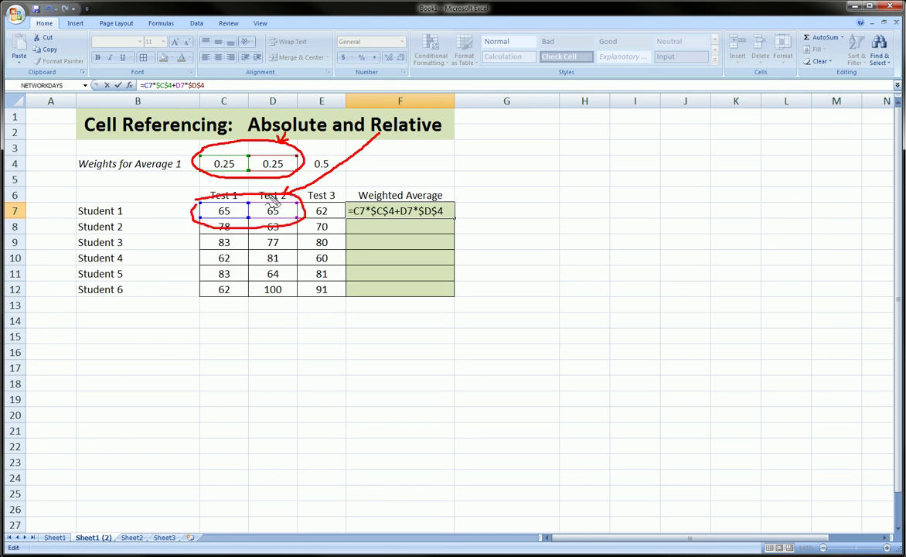
{"action": "left_click_drag", "start_coordinate": [321, 140], "coordinate": [301, 152]}
{"action": "left_click_drag", "start_coordinate": [344, 184], "coordinate": [304, 203]}
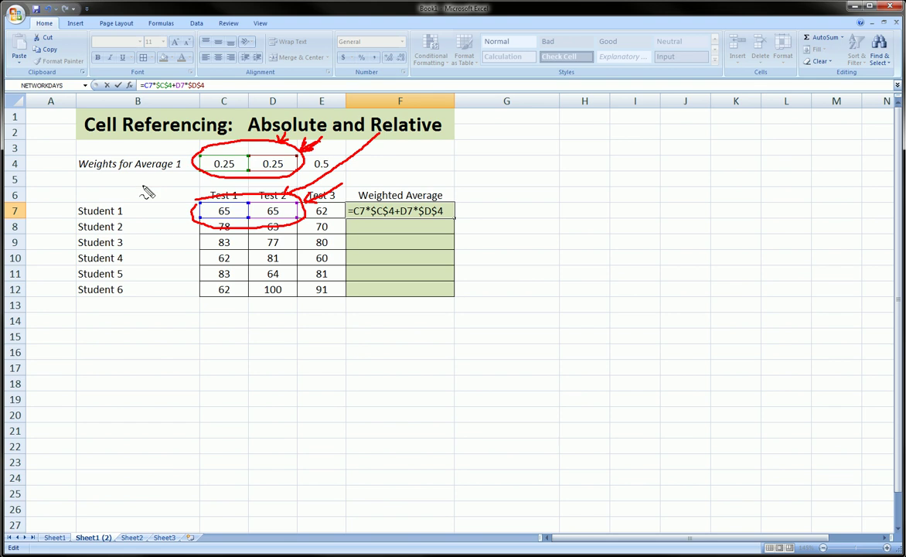
{"action": "mouse_move", "coordinate": [136, 184]}
{"action": "left_mouse_down"}
{"action": "mouse_move", "coordinate": [193, 212]}
{"action": "mouse_move", "coordinate": [186, 217]}
{"action": "left_mouse_up"}
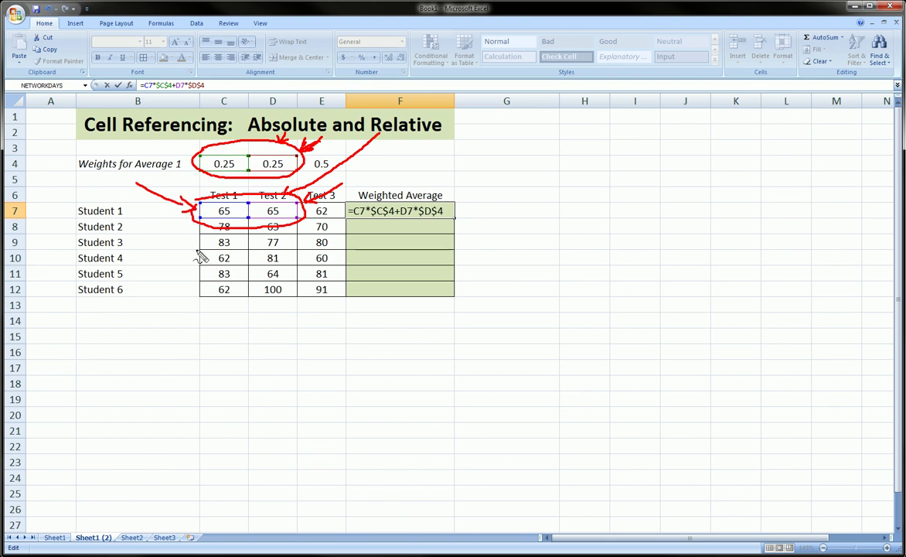
{"action": "key", "text": "Escape"}
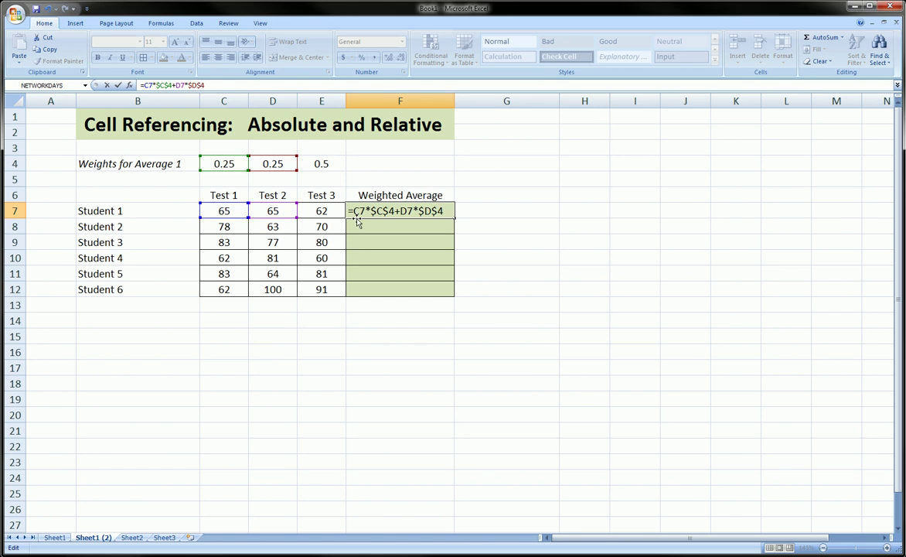
- Add +E7*$E$4 to Student 1's formula in F7, keeping the Test 3 weight reference absolute
{"action": "type", "text": "+"}
{"action": "key", "text": "BackSpace"}
{"action": "type", "text": "+"}
{"action": "left_click", "coordinate": [328, 213]}
{"action": "type", "text": "*"}
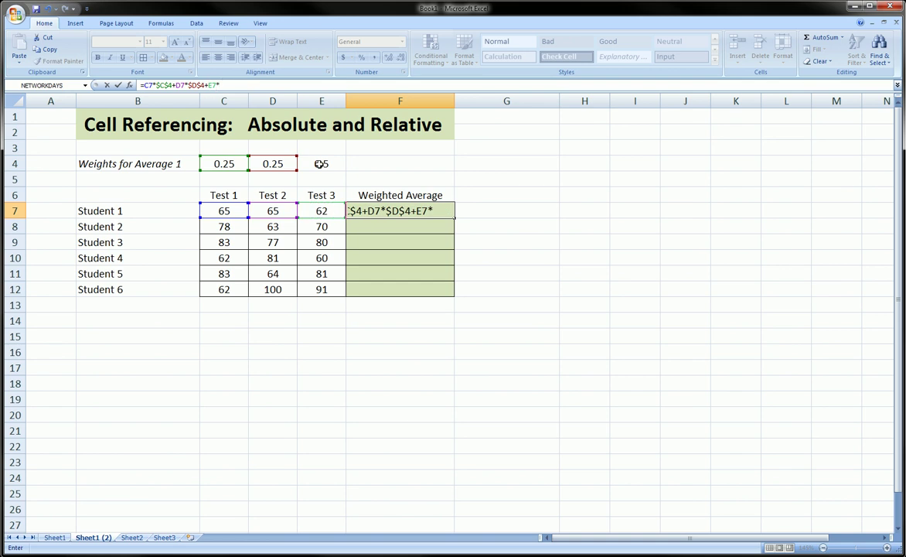
{"action": "left_click", "coordinate": [320, 163]}
{"action": "key", "text": "F4"}
{"action": "key", "text": "F4"}
{"action": "key", "text": "F4"}
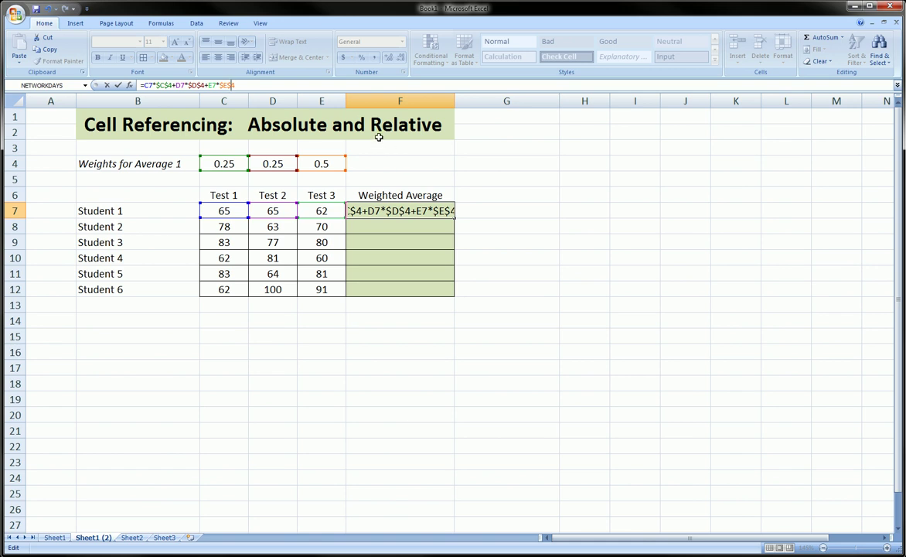
- Check Student 1's full formula, matching absolute references to the weights C4:E4 and relative references to the scores C7:E7
{"action": "mouse_move", "coordinate": [192, 145]}
{"action": "left_mouse_down"}
{"action": "mouse_move", "coordinate": [363, 160]}
{"action": "mouse_move", "coordinate": [184, 171]}
{"action": "mouse_move", "coordinate": [190, 146]}
{"action": "left_mouse_up"}
{"action": "left_click_drag", "start_coordinate": [281, 136], "coordinate": [281, 145]}
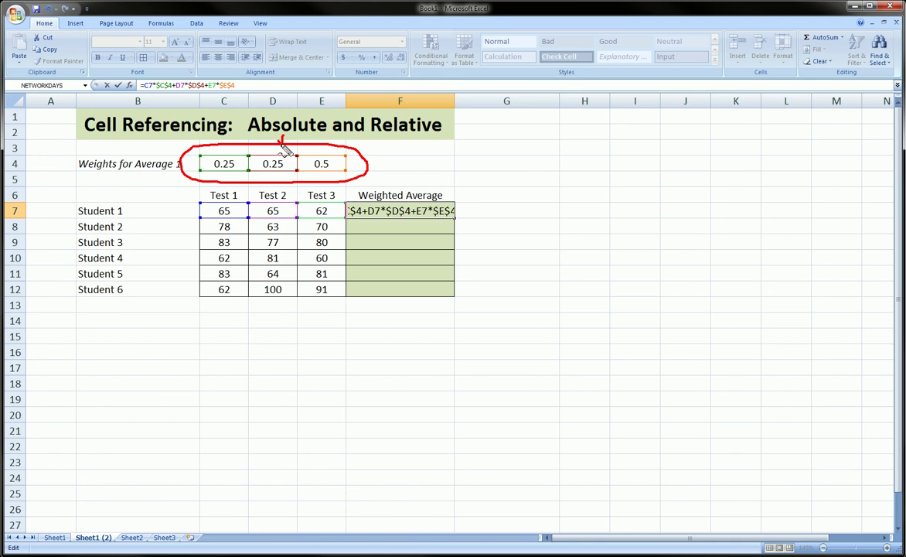
{"action": "mouse_move", "coordinate": [191, 198]}
{"action": "left_mouse_down"}
{"action": "mouse_move", "coordinate": [341, 195]}
{"action": "mouse_move", "coordinate": [289, 232]}
{"action": "mouse_move", "coordinate": [189, 224]}
{"action": "left_mouse_up"}
{"action": "mouse_move", "coordinate": [396, 135]}
{"action": "left_mouse_down"}
{"action": "mouse_move", "coordinate": [360, 191]}
{"action": "mouse_move", "coordinate": [371, 186]}
{"action": "left_mouse_up"}
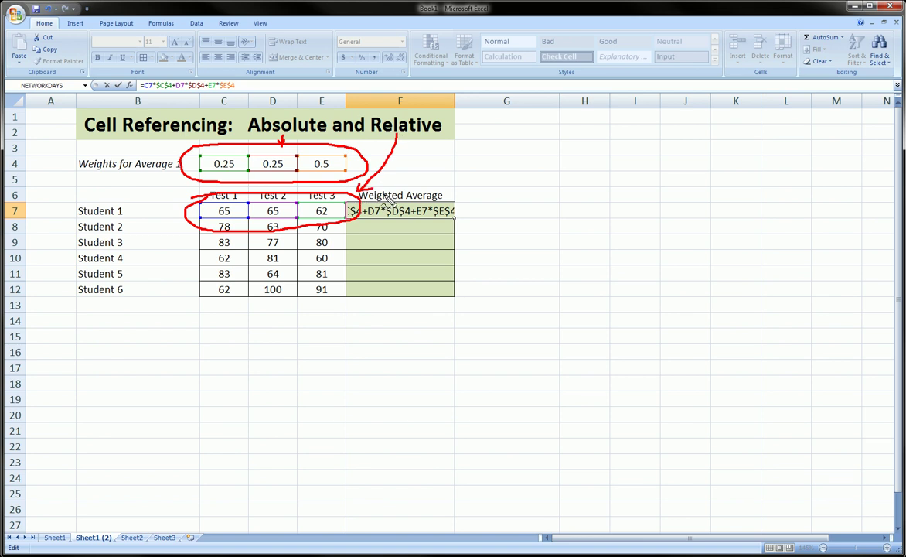
{"action": "key", "text": "Escape"}
- Commit Student 1's weighted average formula in F7 and fill it down through F12
{"action": "key", "text": "Return"}
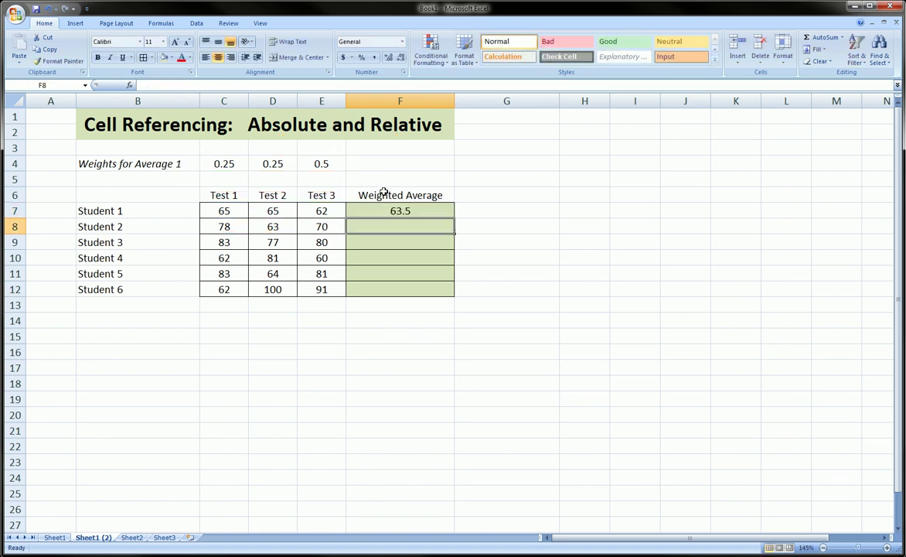
{"action": "key", "text": "Up"}
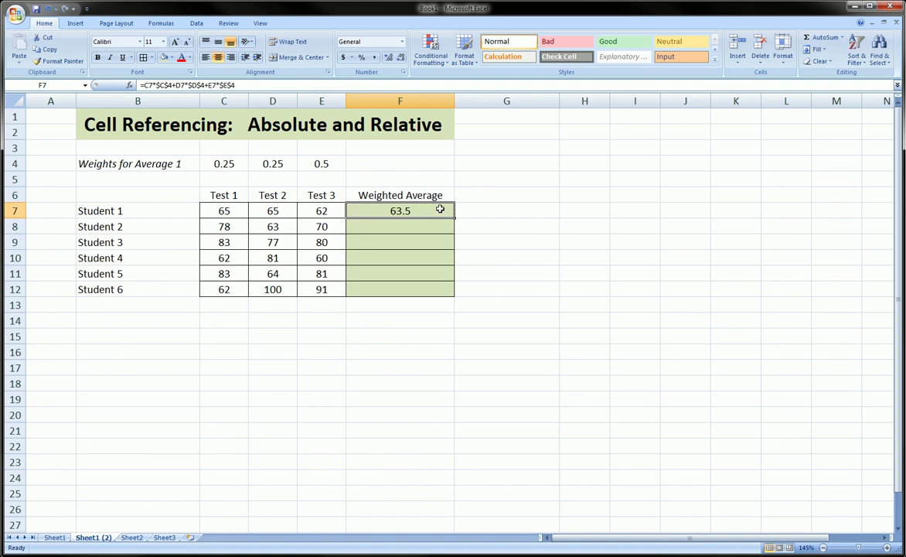
{"action": "left_click_drag", "start_coordinate": [454, 219], "coordinate": [457, 294]}
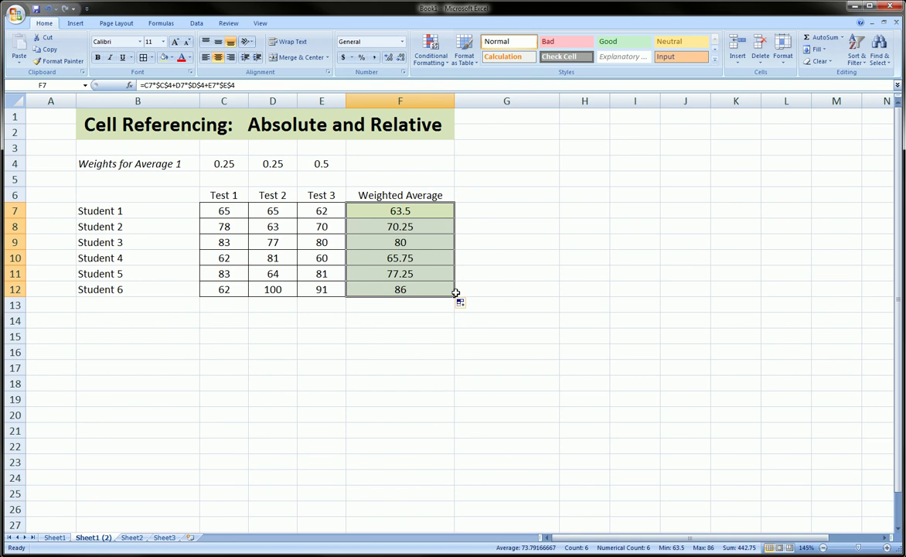
- Open Student 4's formula in F10 and check its references to the weights in C4:E4 and the scores in C10:E10
{"action": "left_click", "coordinate": [390, 261]}
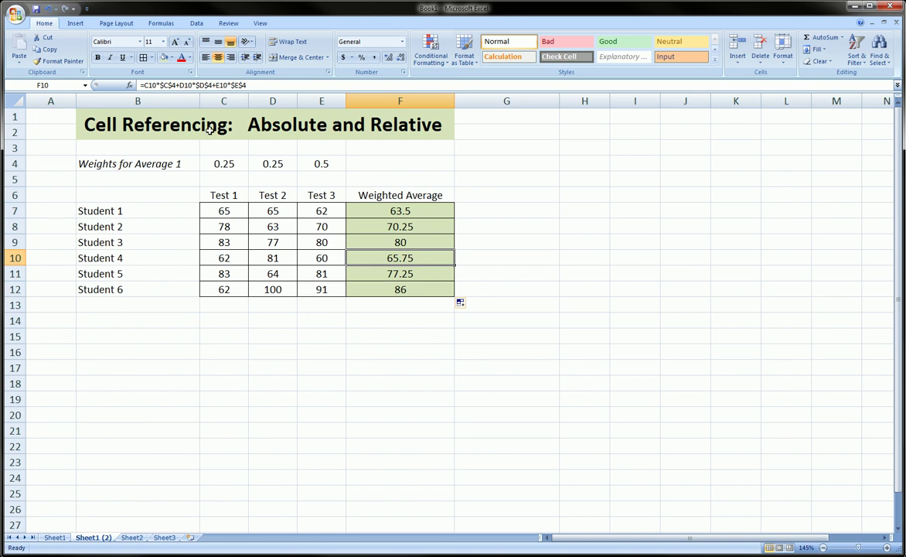
{"action": "left_click", "coordinate": [214, 85]}
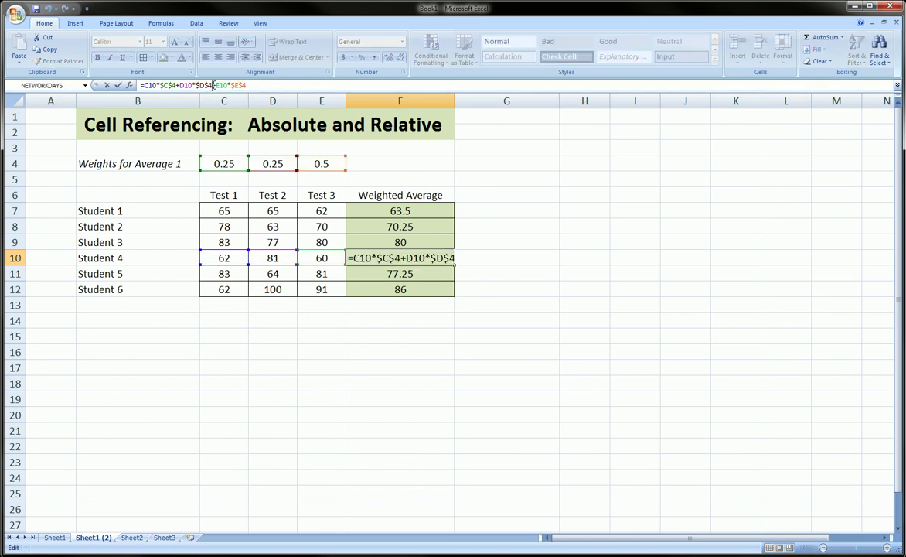
{"action": "mouse_move", "coordinate": [191, 145]}
{"action": "left_mouse_down"}
{"action": "mouse_move", "coordinate": [339, 145]}
{"action": "mouse_move", "coordinate": [338, 187]}
{"action": "mouse_move", "coordinate": [170, 166]}
{"action": "left_mouse_up"}
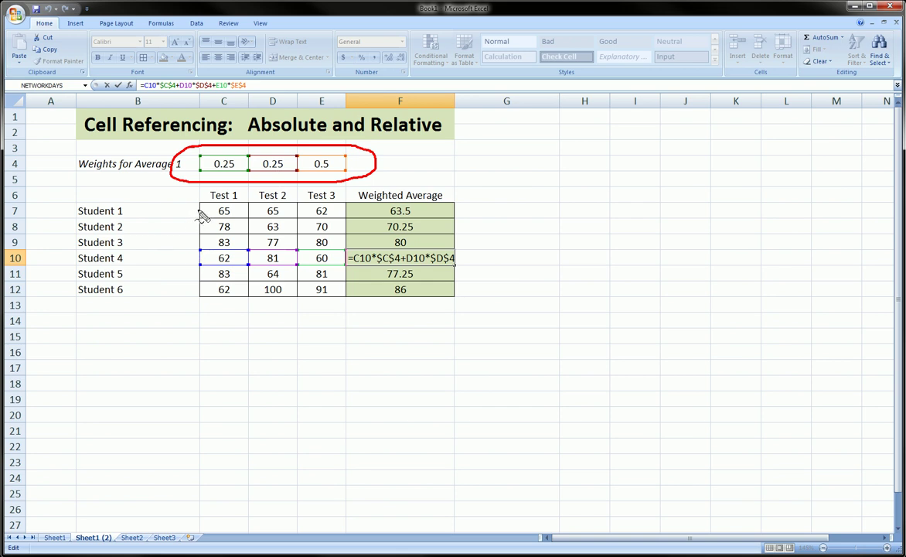
{"action": "mouse_move", "coordinate": [199, 210]}
{"action": "left_mouse_down"}
{"action": "mouse_move", "coordinate": [178, 243]}
{"action": "mouse_move", "coordinate": [195, 255]}
{"action": "left_mouse_up"}
{"action": "mouse_move", "coordinate": [69, 255]}
{"action": "left_mouse_down"}
{"action": "mouse_move", "coordinate": [446, 234]}
{"action": "mouse_move", "coordinate": [478, 272]}
{"action": "mouse_move", "coordinate": [69, 261]}
{"action": "mouse_move", "coordinate": [77, 260]}
{"action": "left_mouse_up"}
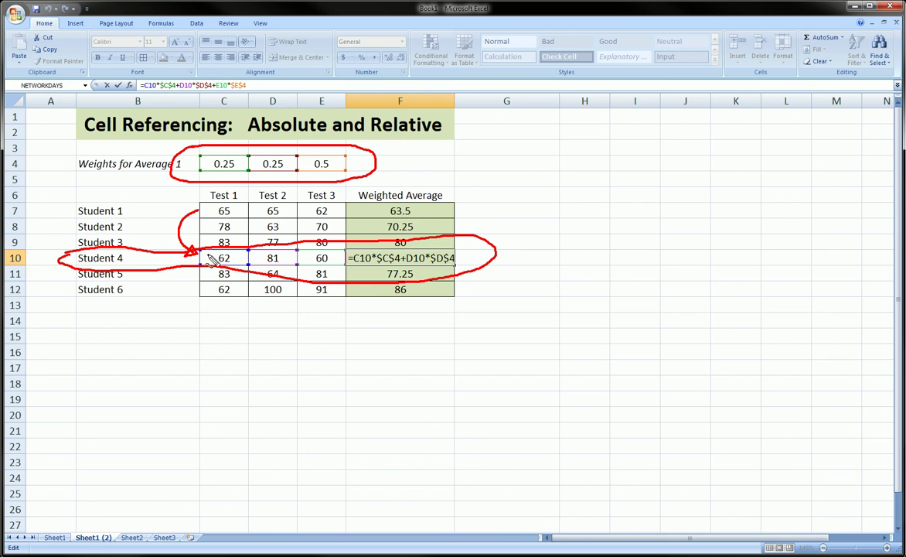
{"action": "mouse_move", "coordinate": [237, 253]}
{"action": "left_mouse_down"}
{"action": "mouse_move", "coordinate": [344, 259]}
{"action": "mouse_move", "coordinate": [292, 237]}
{"action": "left_mouse_up"}
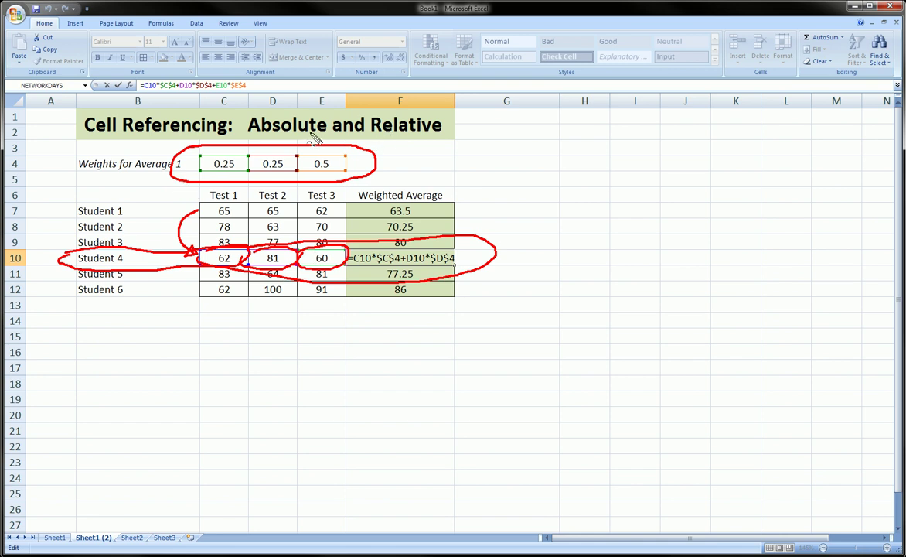
{"action": "mouse_move", "coordinate": [309, 133]}
{"action": "left_mouse_down"}
{"action": "mouse_move", "coordinate": [309, 145]}
{"action": "mouse_move", "coordinate": [315, 138]}
{"action": "left_mouse_up"}
{"action": "key", "text": "Escape"}
{"action": "key", "text": "Return"}
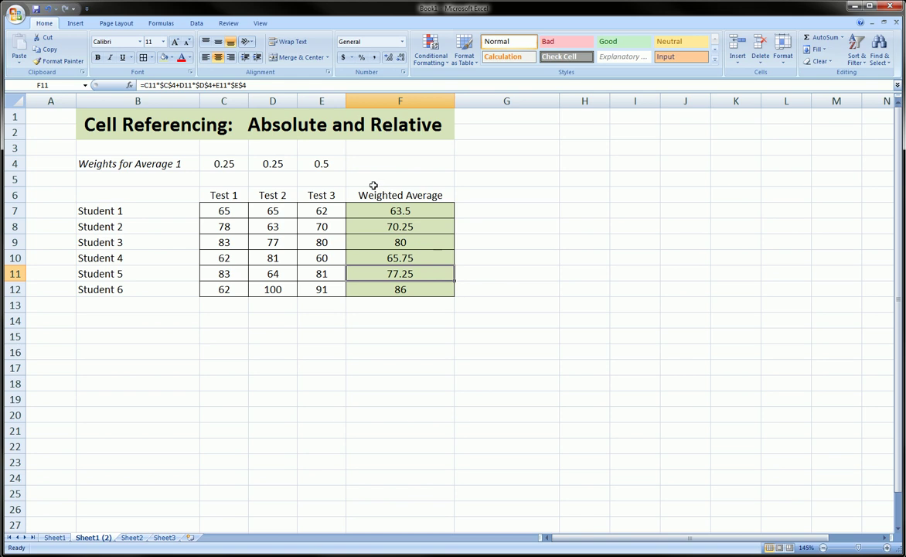
- Mark the words Absolute and Relative in the sheet title and circle the Weighted Average heading
{"action": "left_click_drag", "start_coordinate": [248, 136], "coordinate": [453, 137]}
{"action": "mouse_move", "coordinate": [348, 187]}
{"action": "left_mouse_down"}
{"action": "mouse_move", "coordinate": [377, 182]}
{"action": "mouse_move", "coordinate": [464, 197]}
{"action": "mouse_move", "coordinate": [430, 211]}
{"action": "mouse_move", "coordinate": [348, 189]}
{"action": "left_mouse_up"}
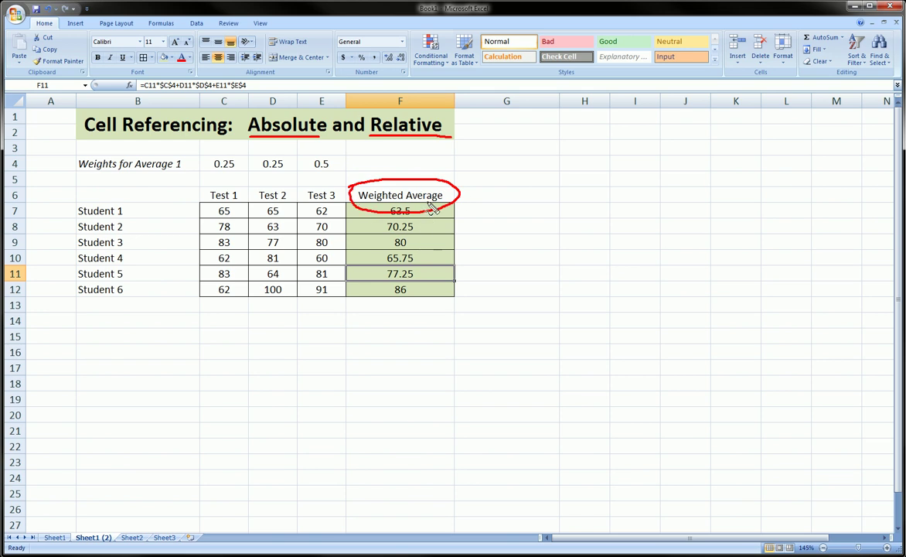